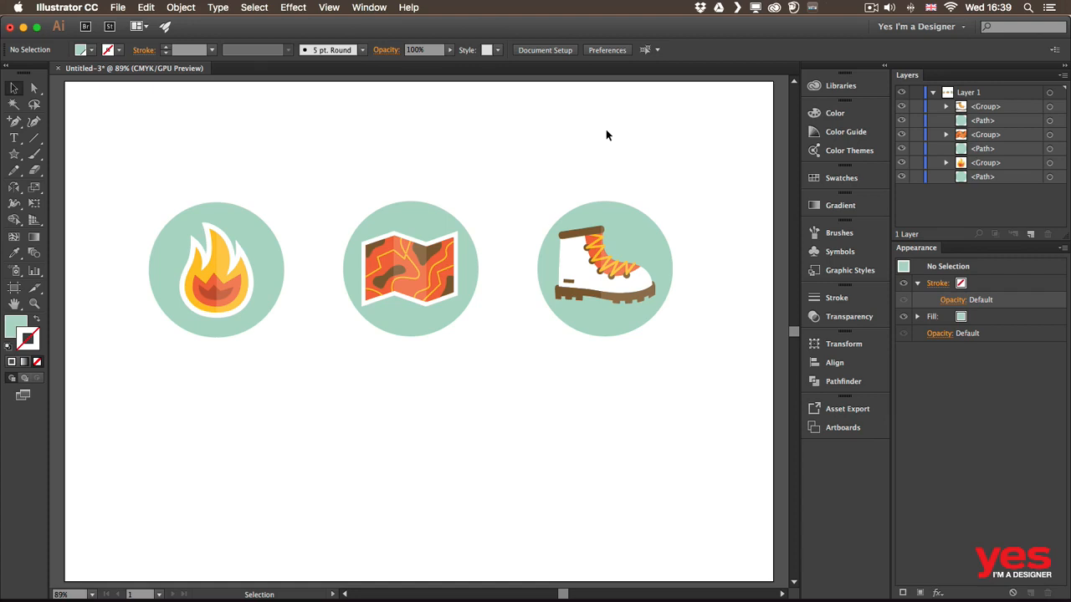
click(294, 8)
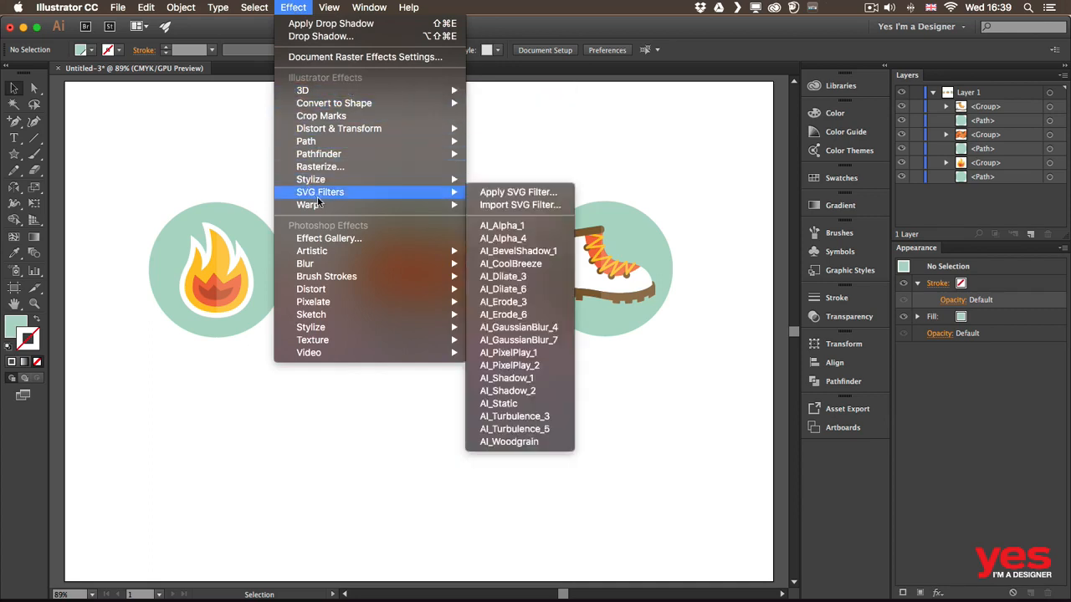
mouse_move(323, 313)
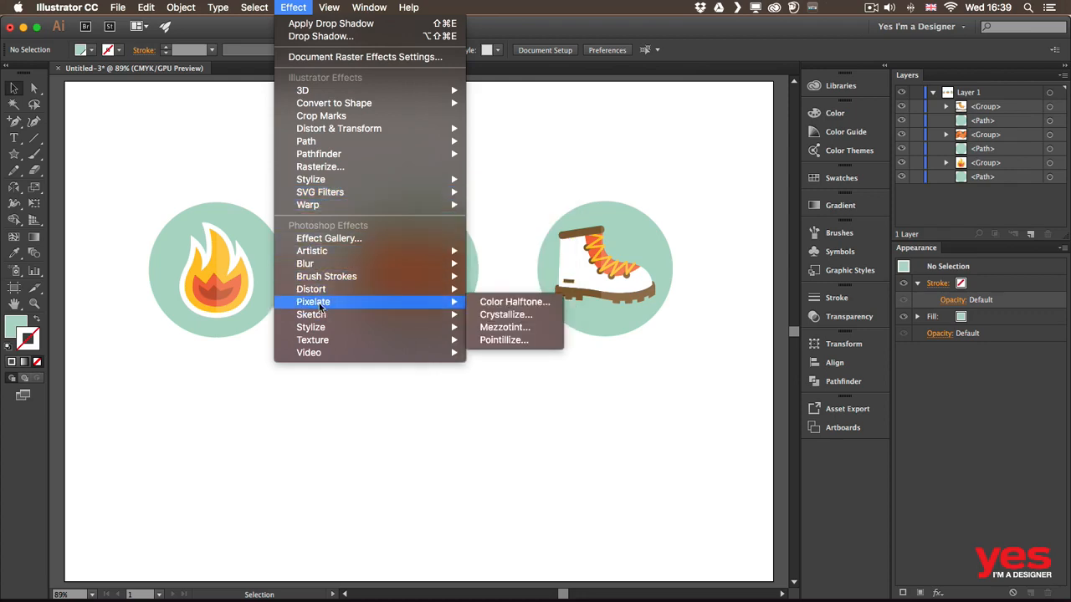
mouse_move(357, 94)
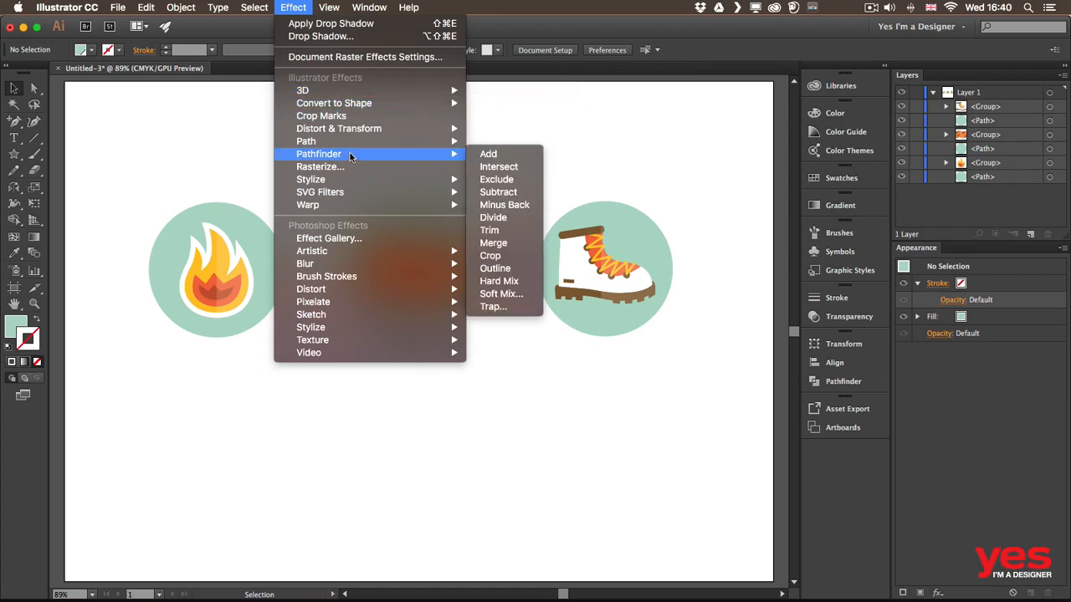
mouse_move(348, 253)
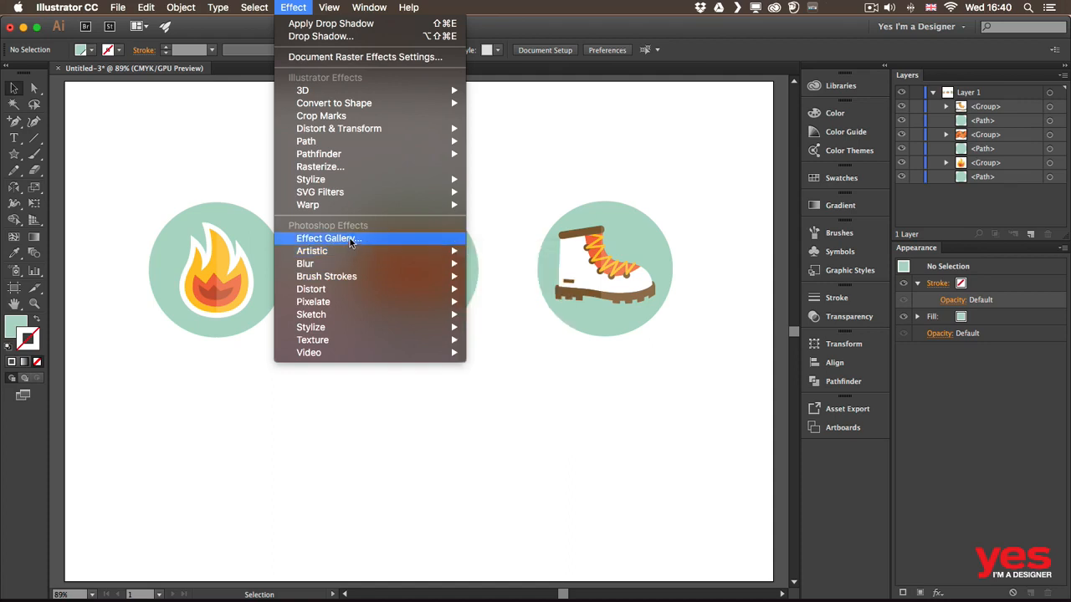
click(173, 185)
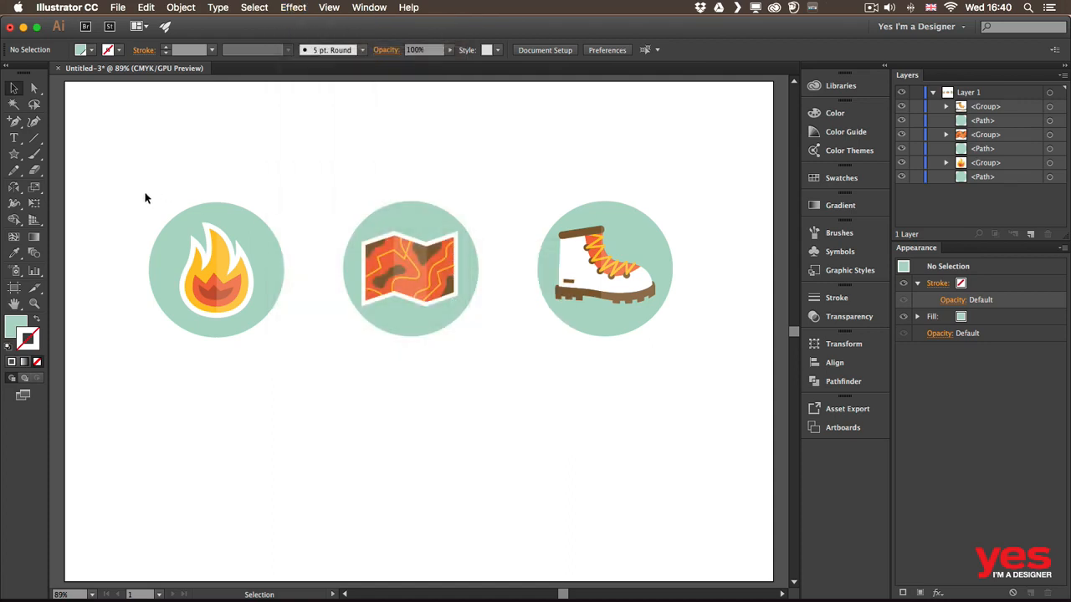
Duplicate the flame icon with its circle directly below the original and group the copy.
drag(162, 182, 248, 347)
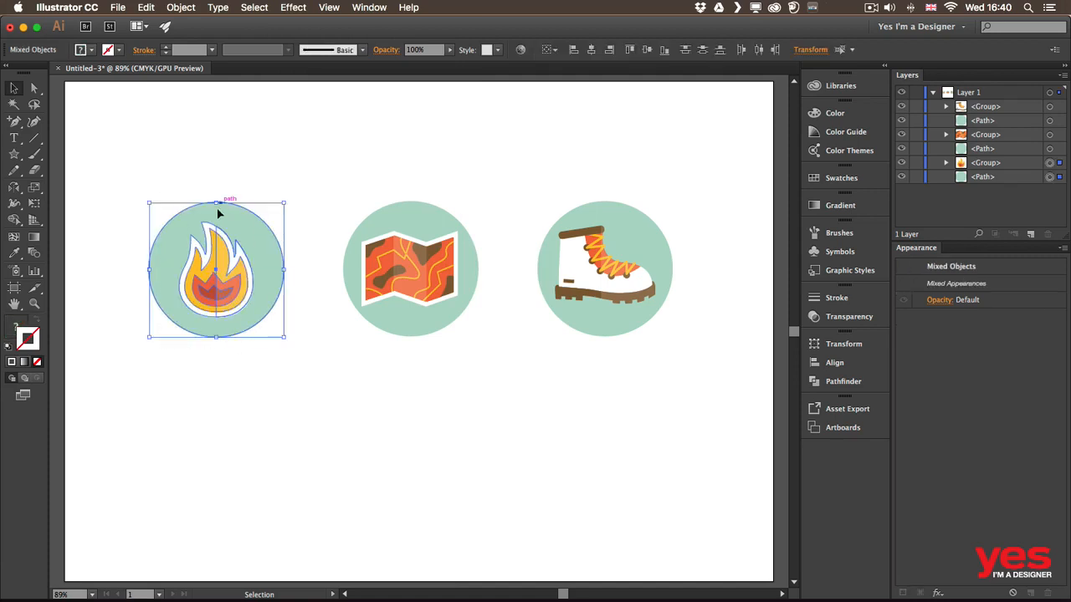
alt+drag(239, 221, 232, 403)
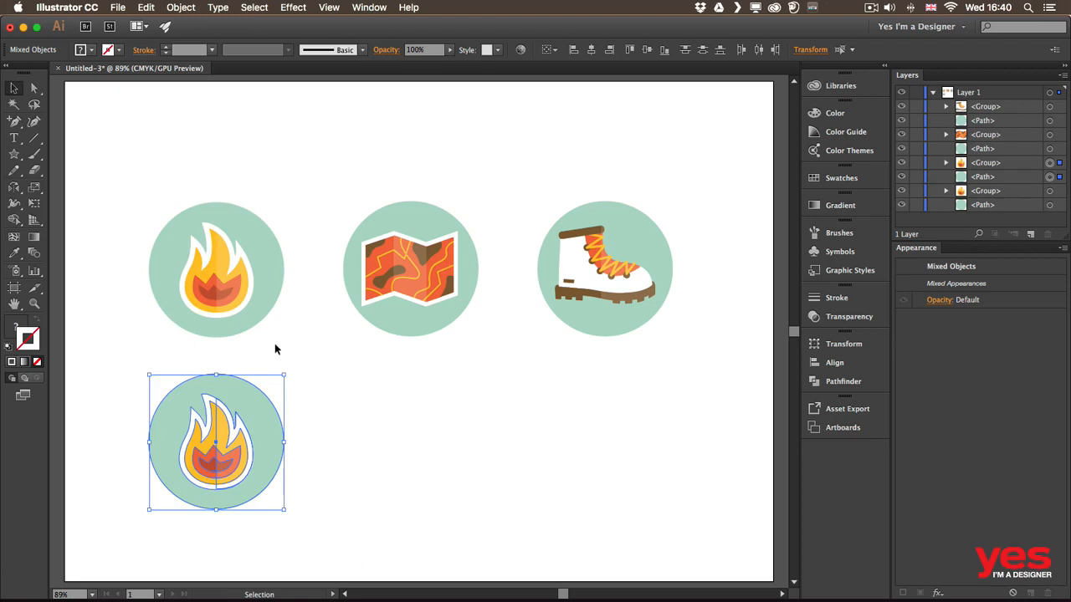
key(super+g)
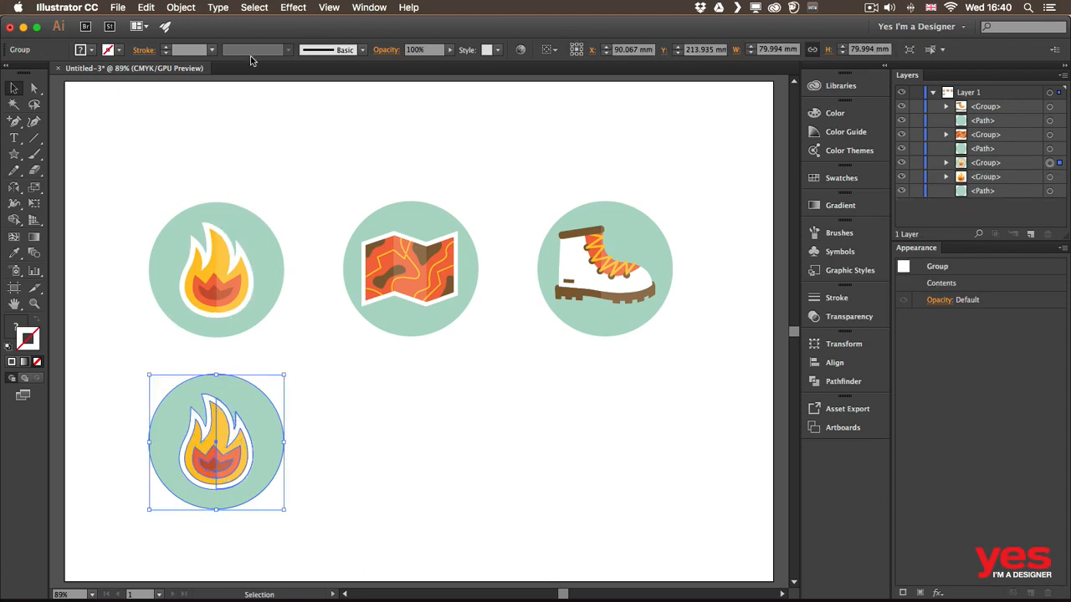
Apply a Gaussian Blur with a 33.2 pixel radius to the duplicated flame group, with preview enabled, and deselect it.
click(292, 8)
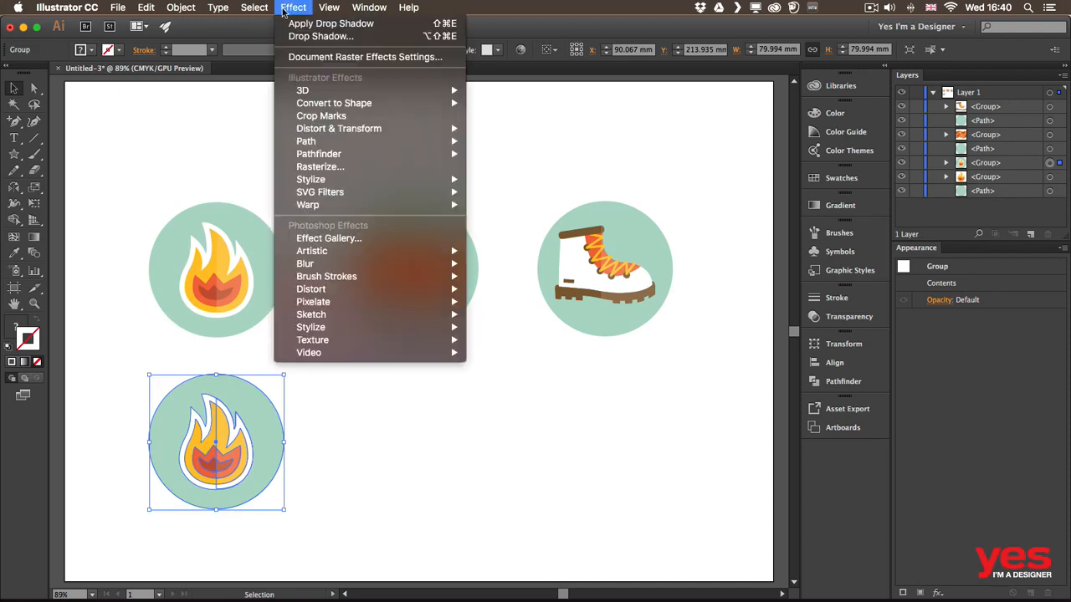
mouse_move(389, 267)
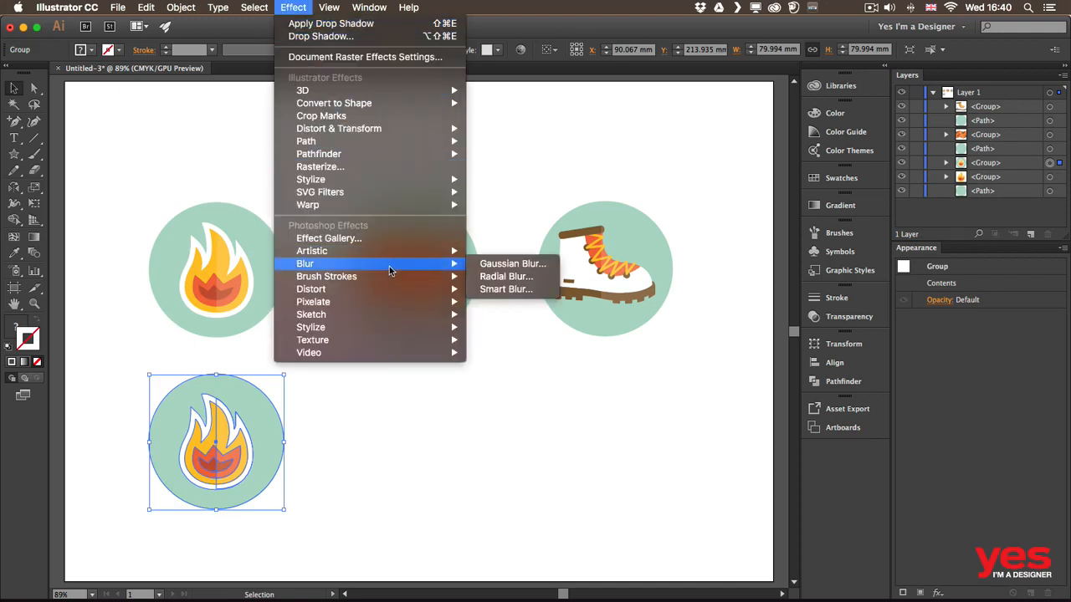
click(526, 265)
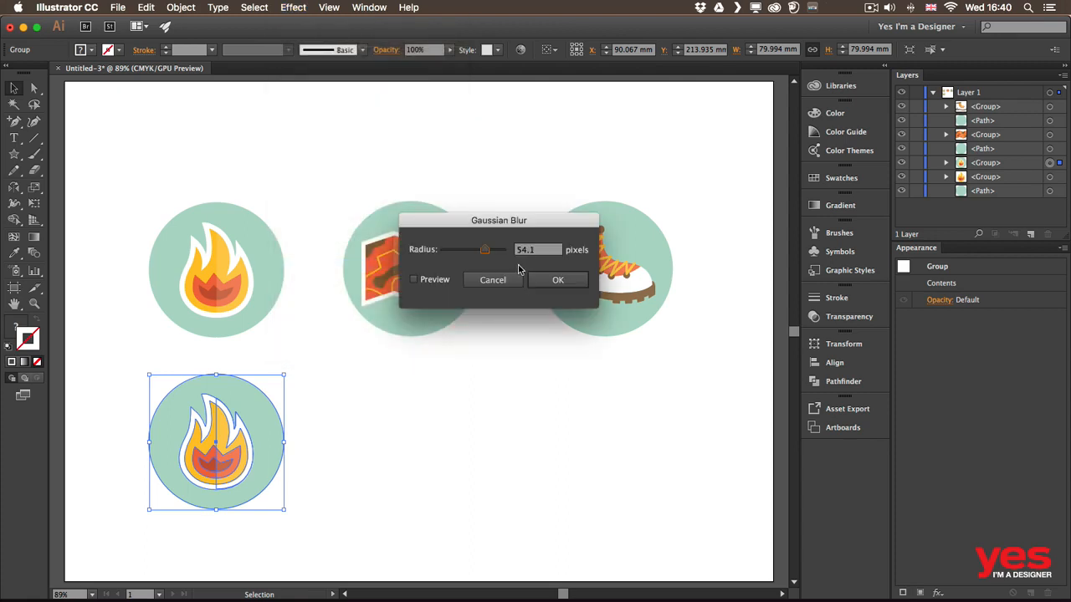
click(413, 279)
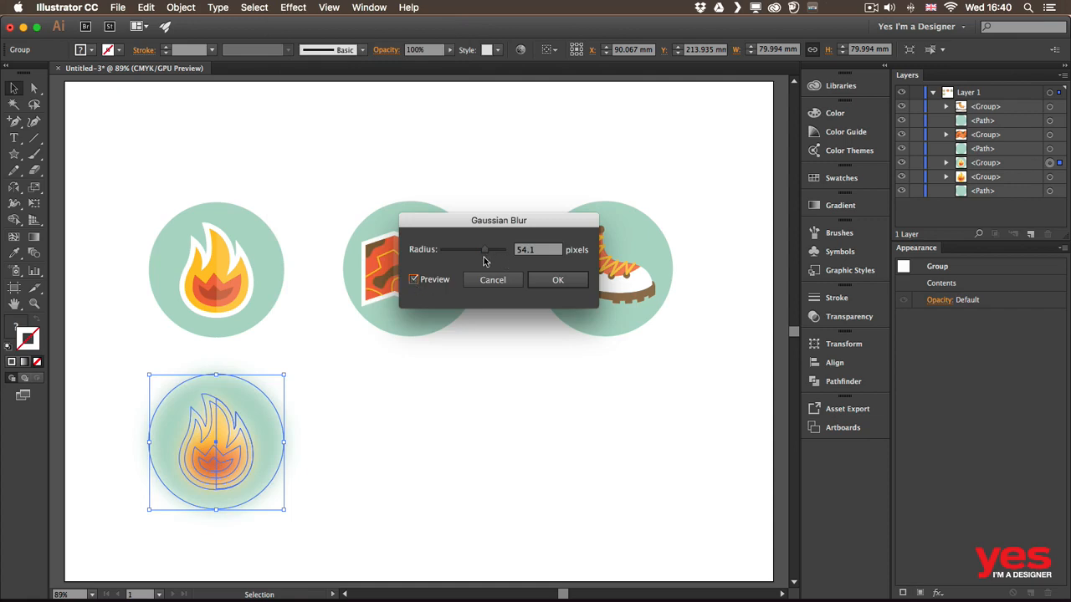
mouse_move(486, 249)
mouse_down()
mouse_move(471, 253)
mouse_move(479, 249)
mouse_up()
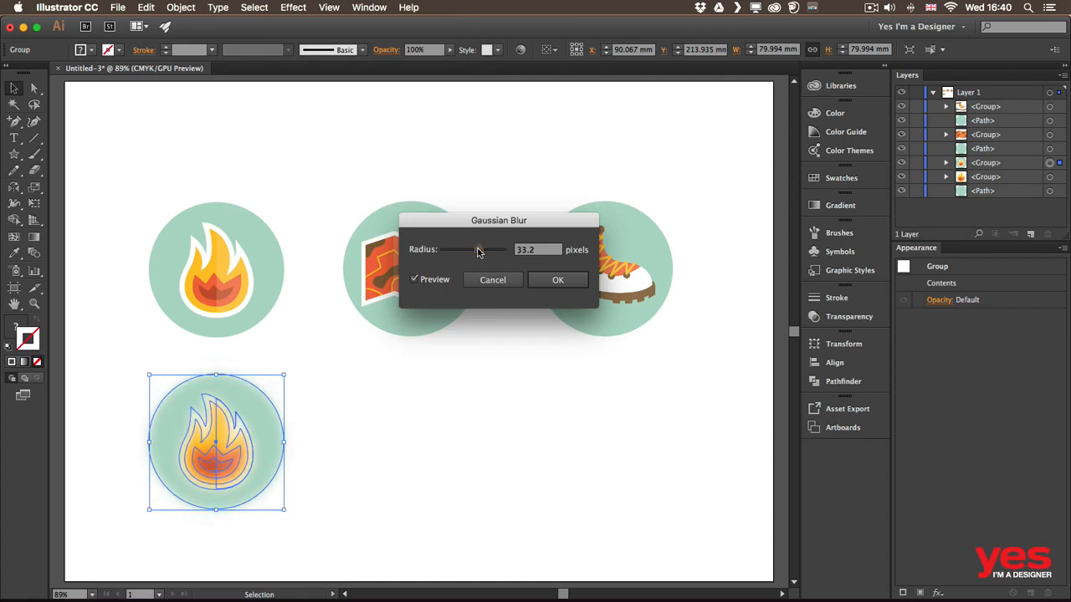
click(553, 280)
click(334, 393)
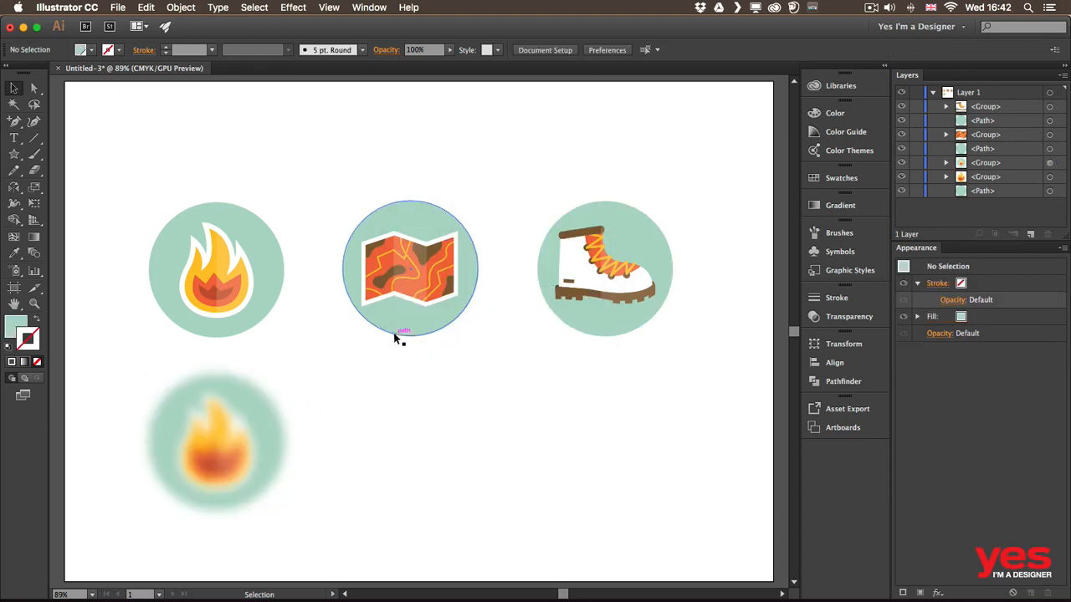
Set the document raster effects resolution to High (300 ppi) and compare the blurred icon's edge at close range.
key(z)
drag(188, 399, 504, 343)
key(v)
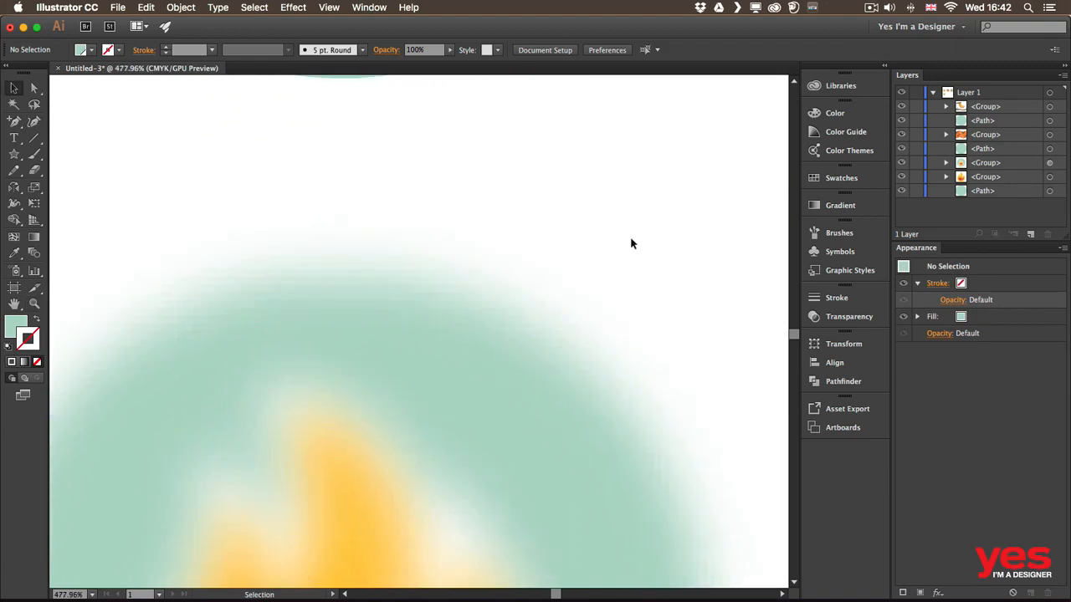
scroll(541, 307, down, 3)
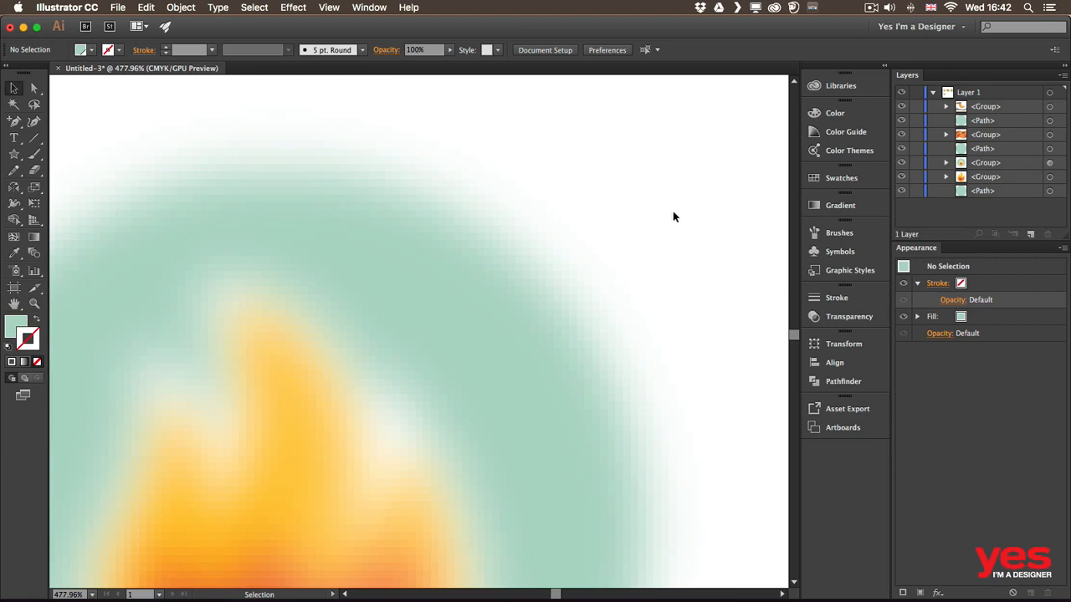
drag(671, 296, 576, 215)
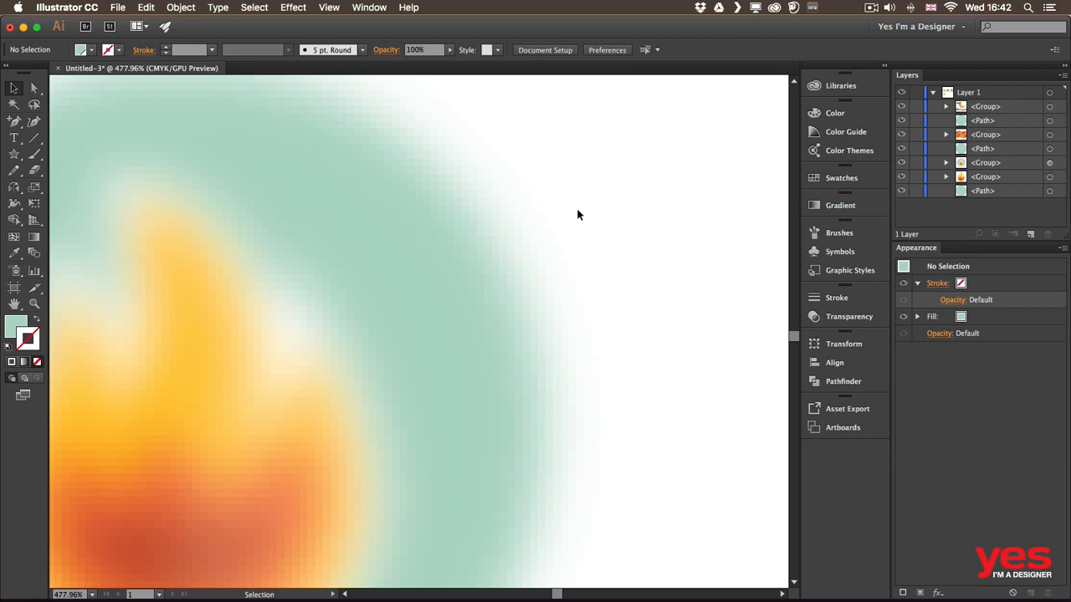
click(294, 8)
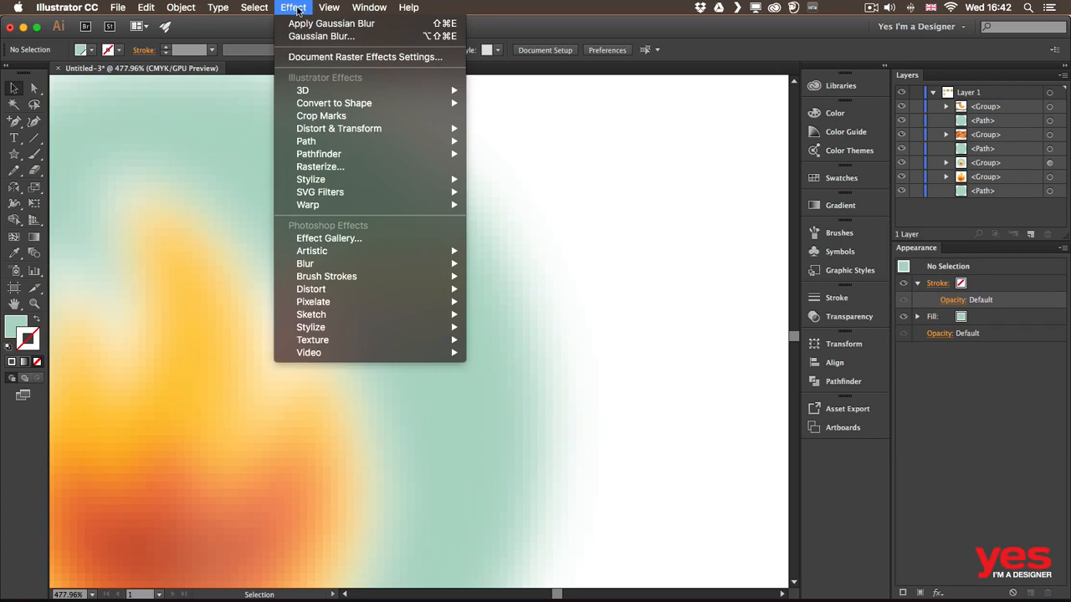
click(333, 58)
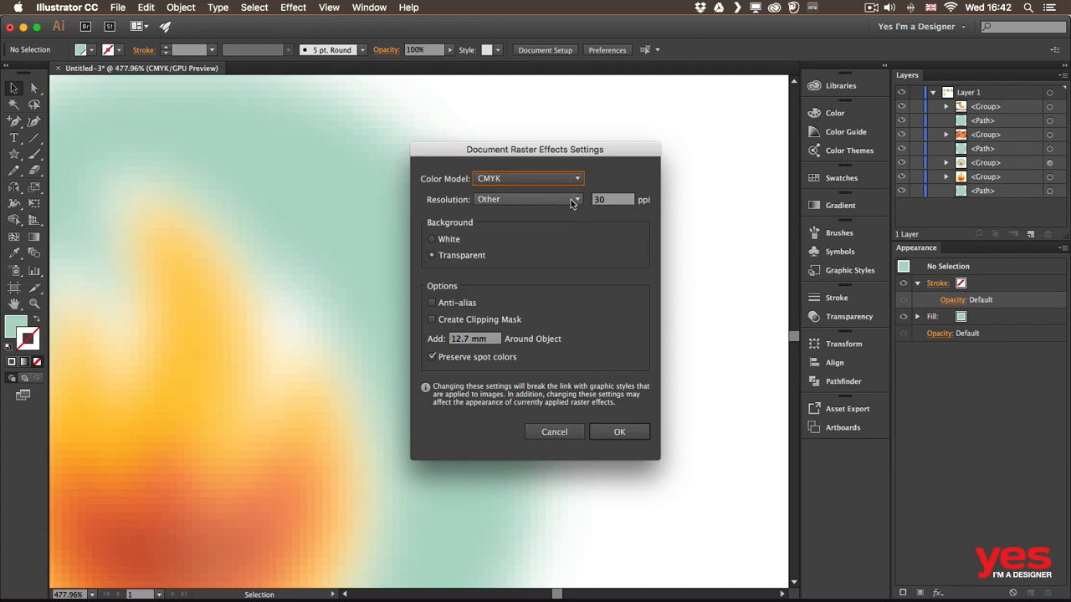
drag(561, 152, 709, 112)
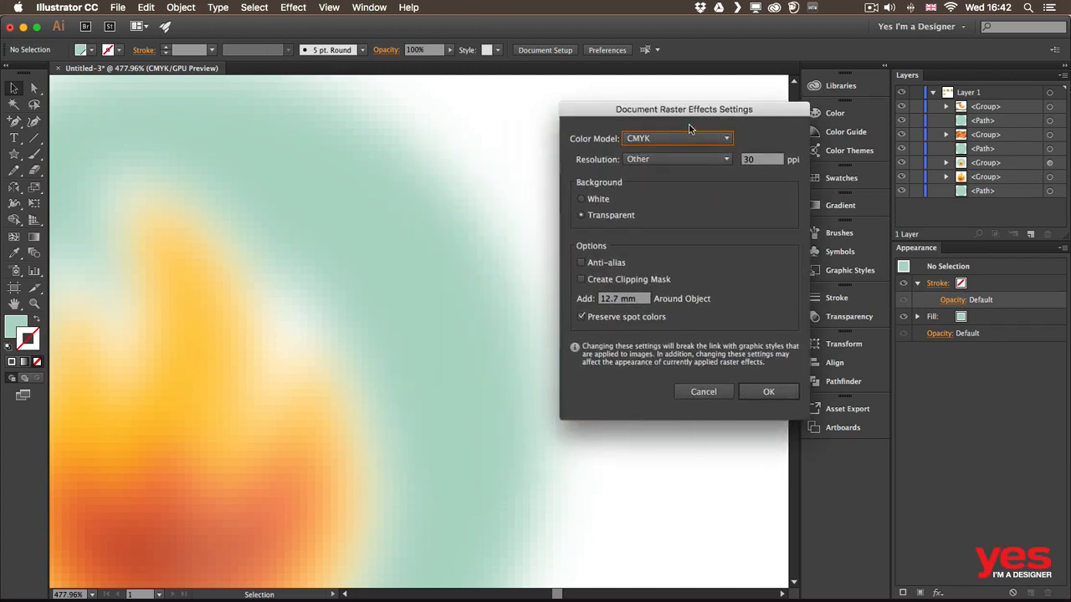
click(723, 159)
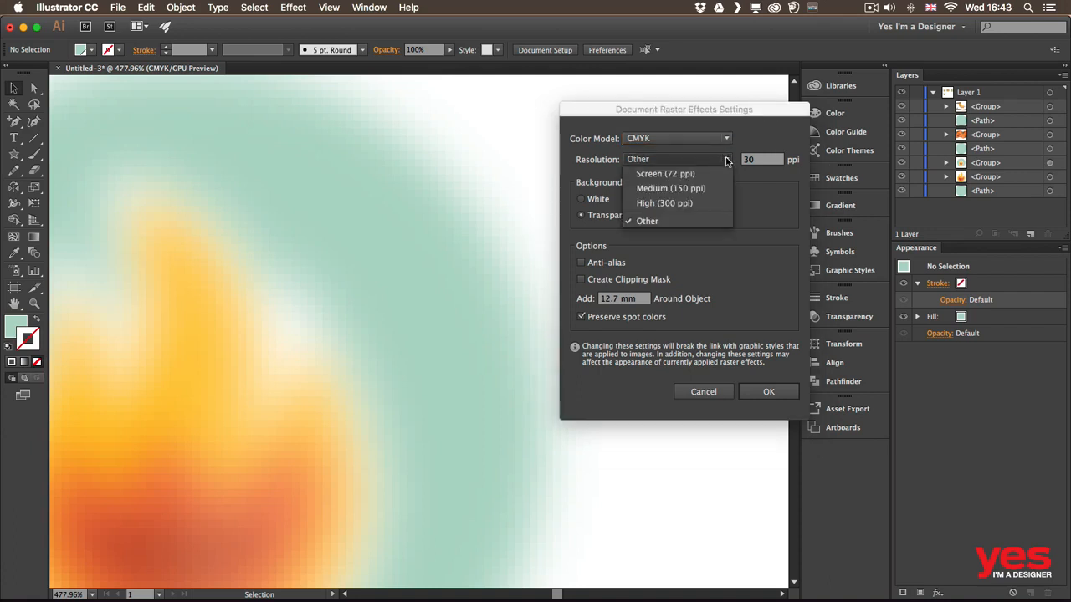
click(674, 204)
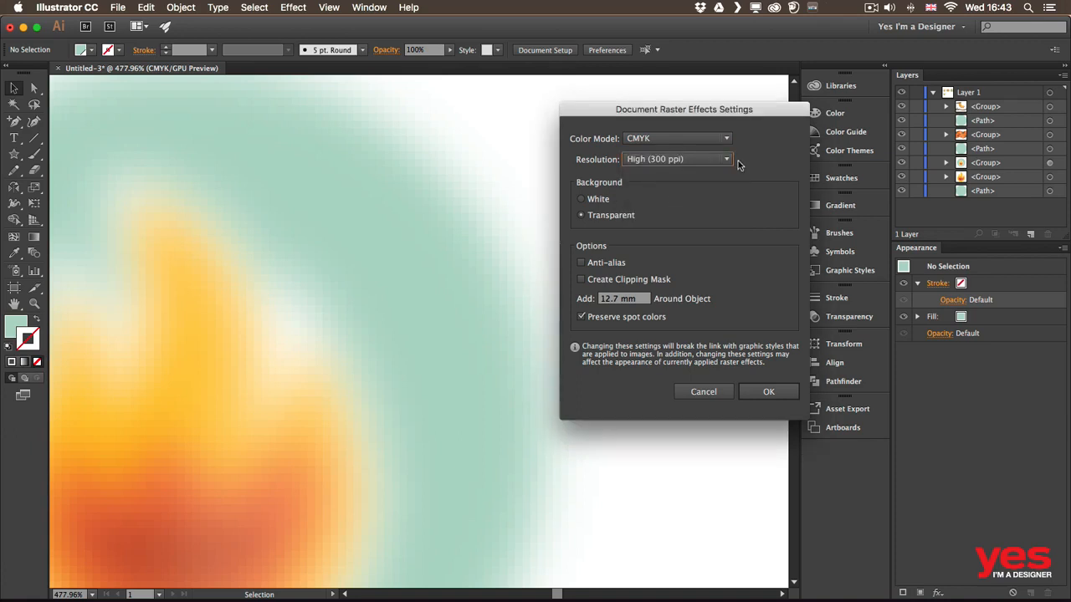
click(763, 395)
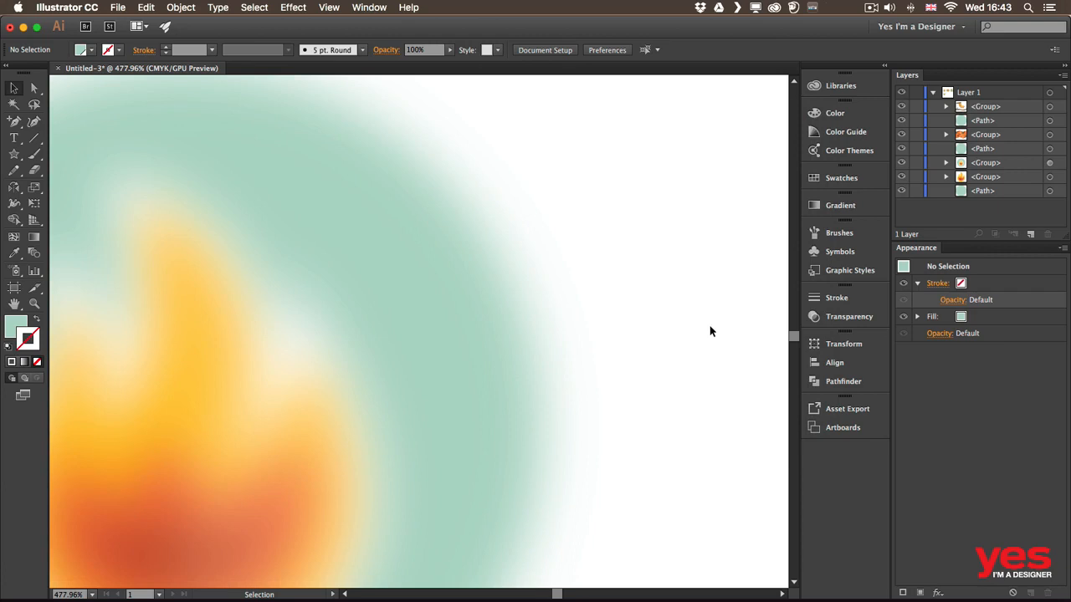
Set the document raster effects resolution to Screen (72 ppi).
click(294, 8)
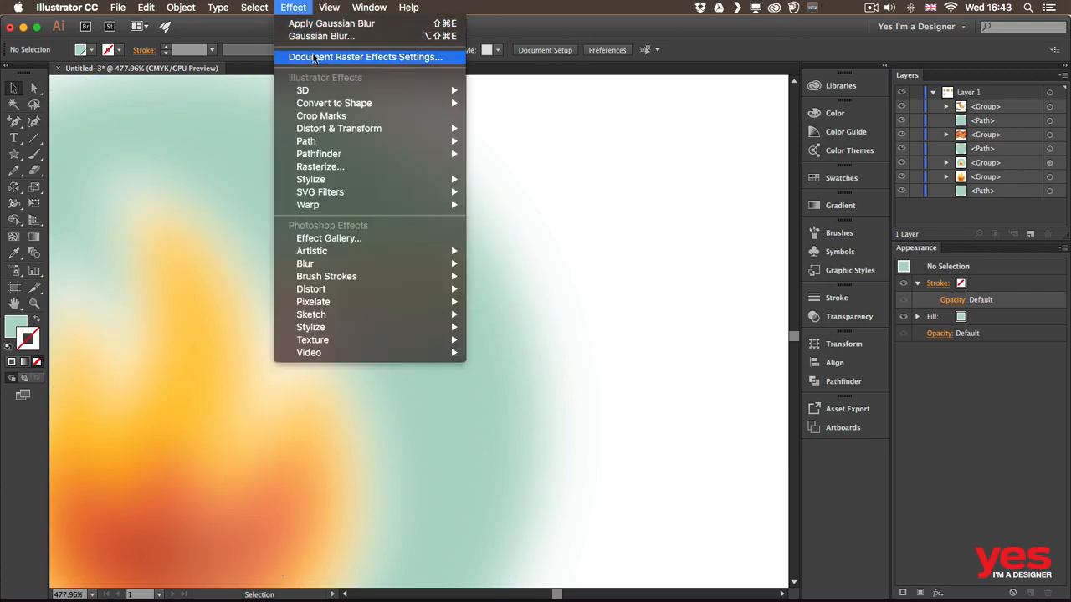
click(314, 57)
click(660, 158)
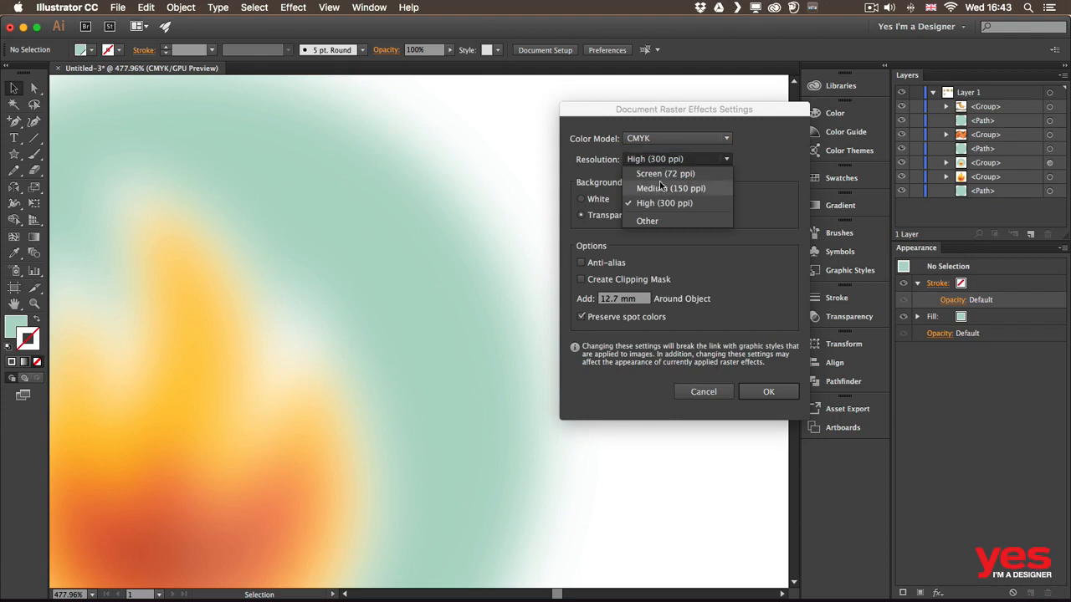
click(662, 175)
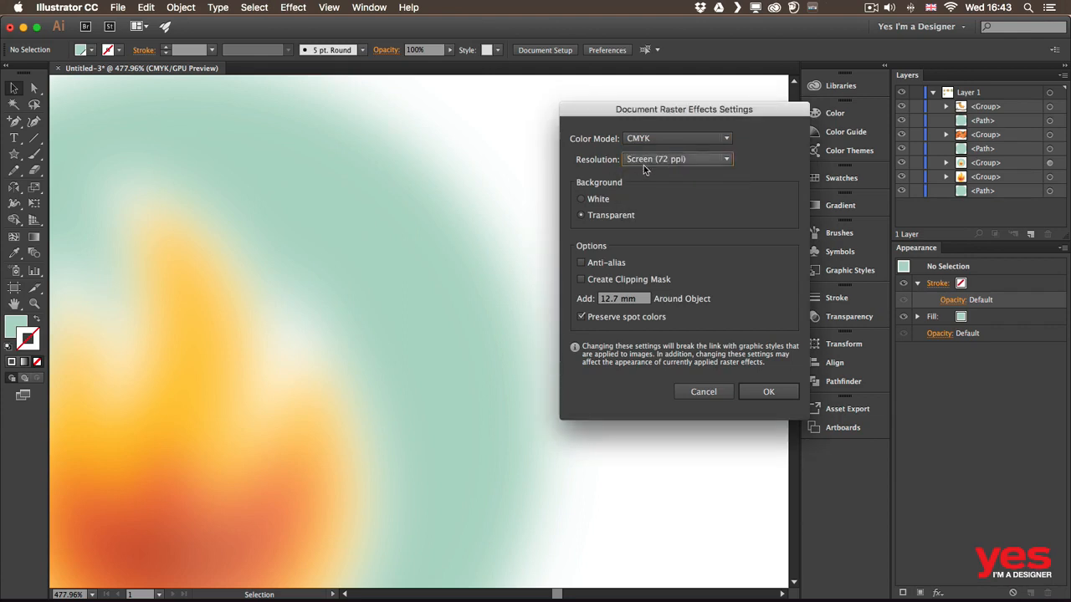
click(782, 390)
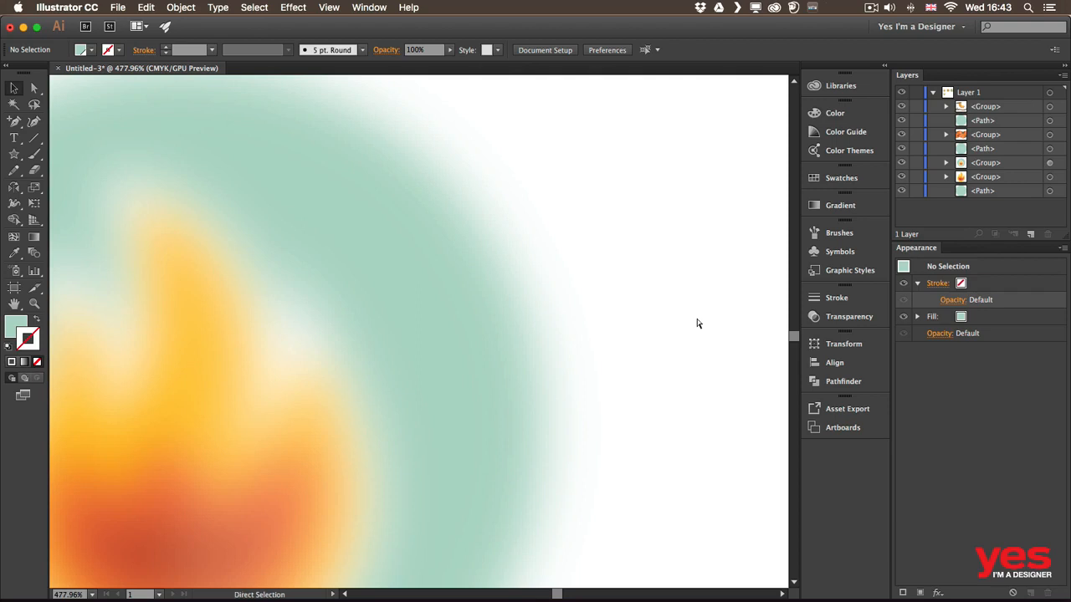
Switch the blurred flame group's Gaussian Blur off and on again, and check its radius setting without changing it.
key(super+0)
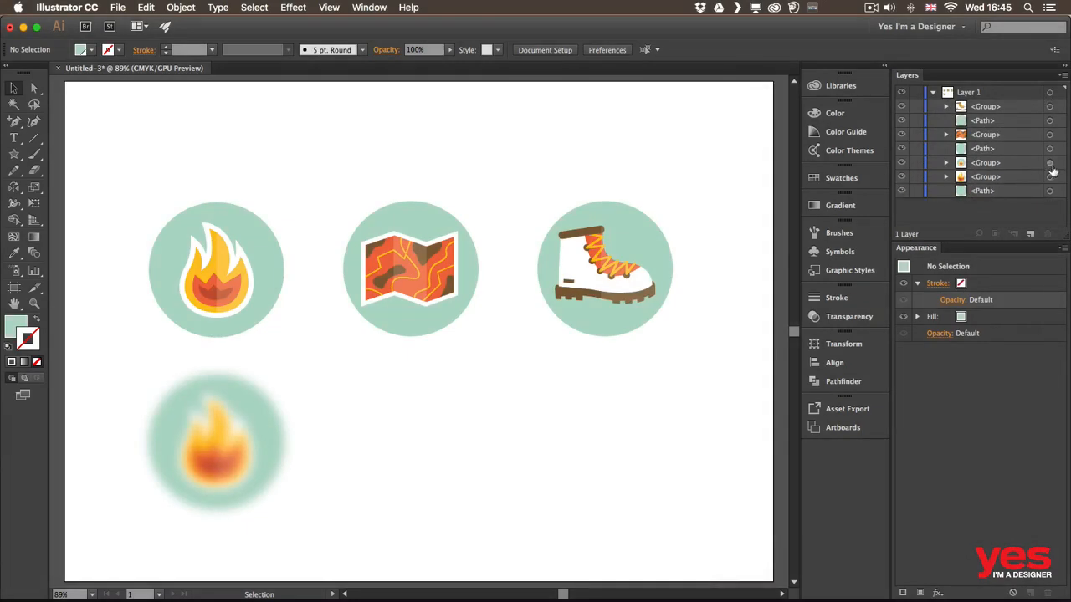
click(1050, 164)
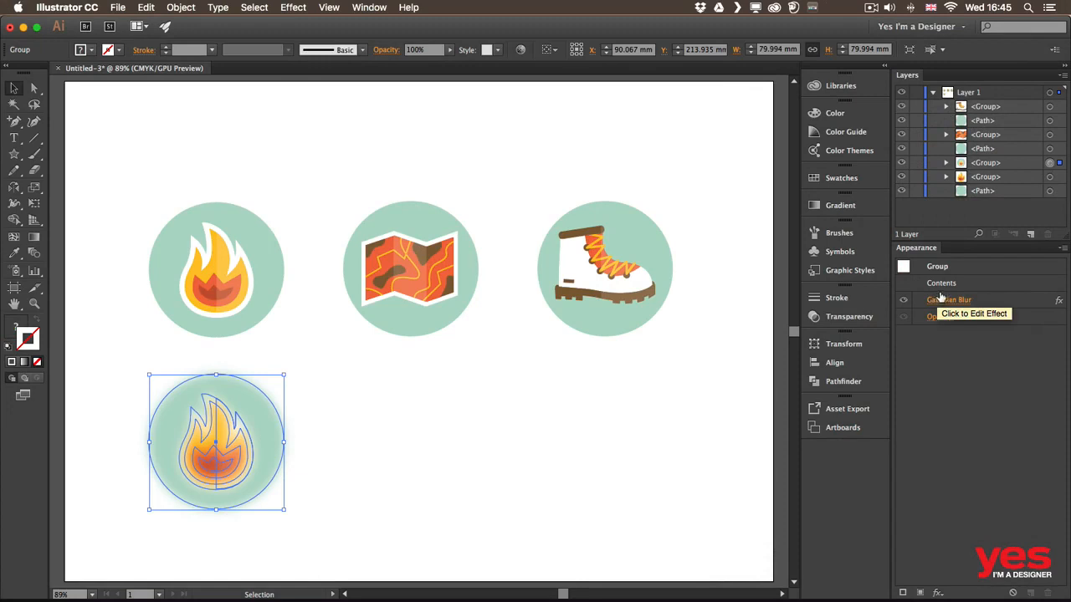
click(903, 301)
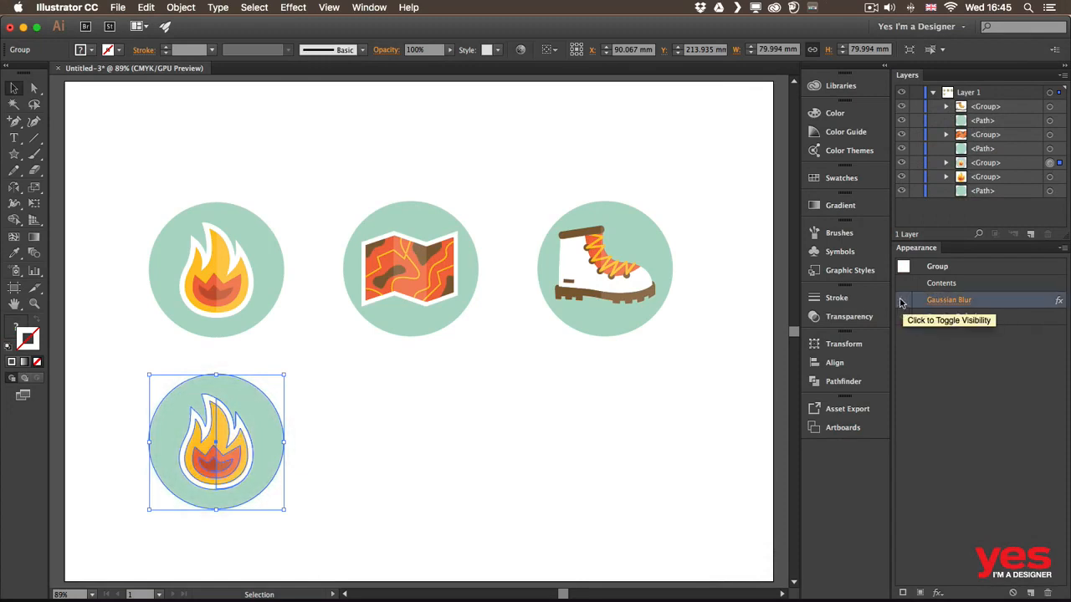
click(903, 301)
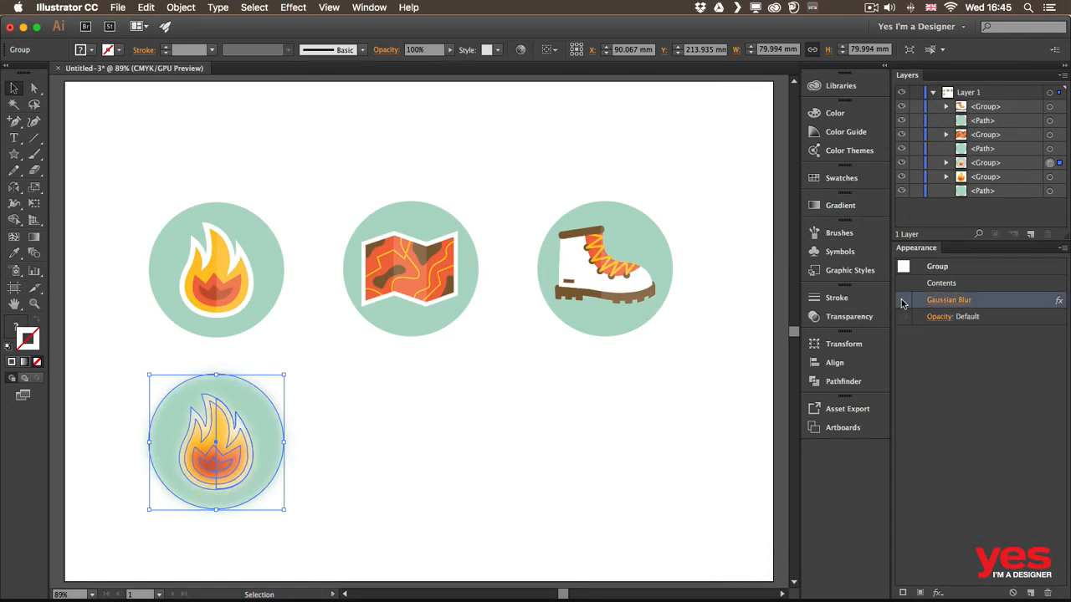
click(947, 301)
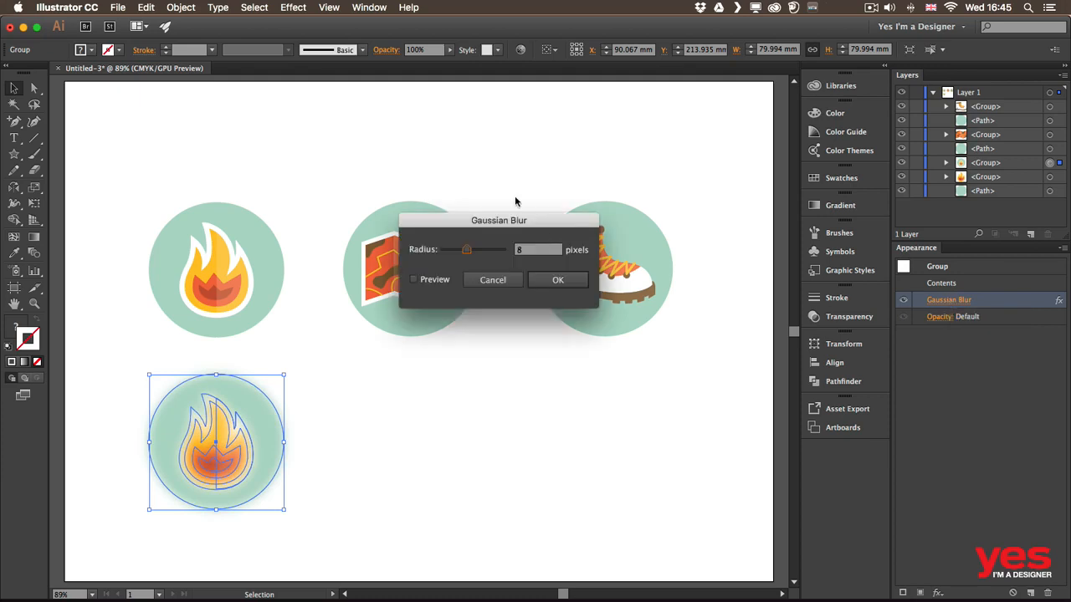
click(504, 284)
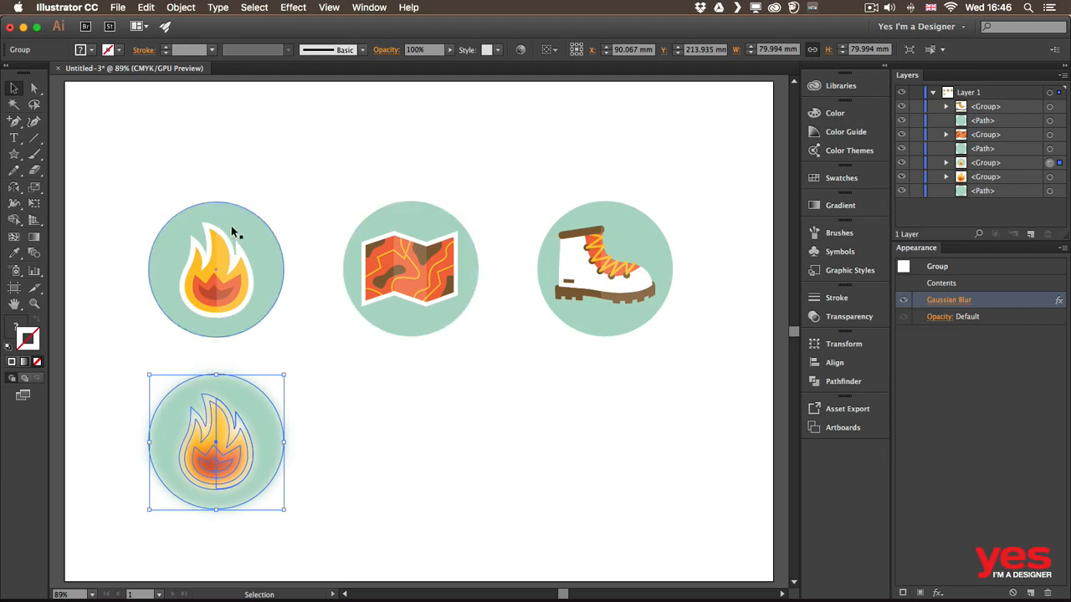
Group the original flame artwork together with its circle in the upper row.
drag(184, 171, 279, 335)
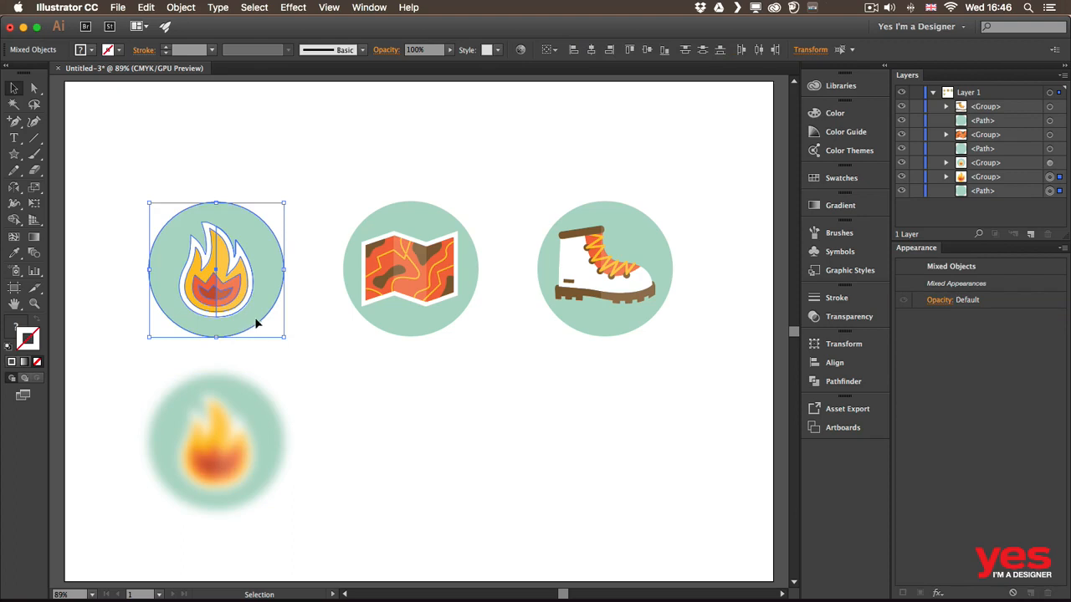
key(super+g)
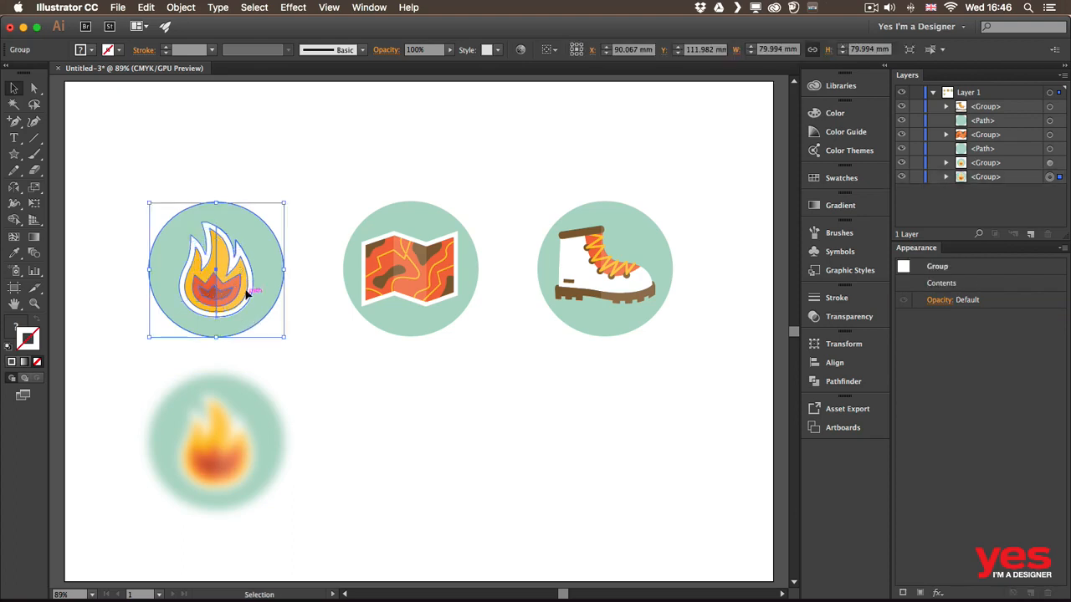
Apply a Roughen effect to the upper flame group with 3% relative size, detail of 27 per inch and corner points.
click(298, 8)
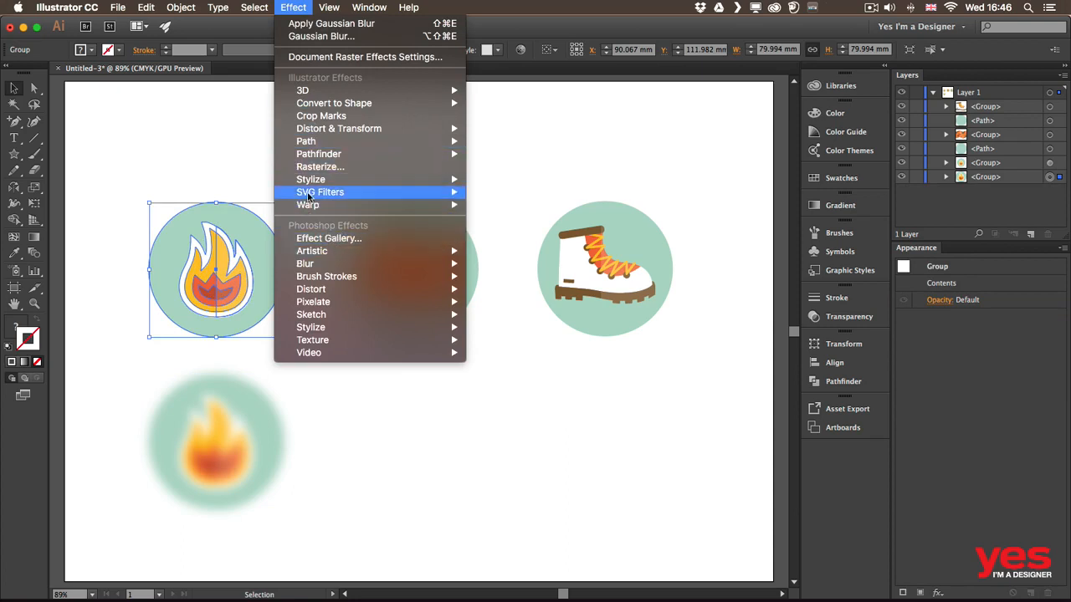
mouse_move(384, 133)
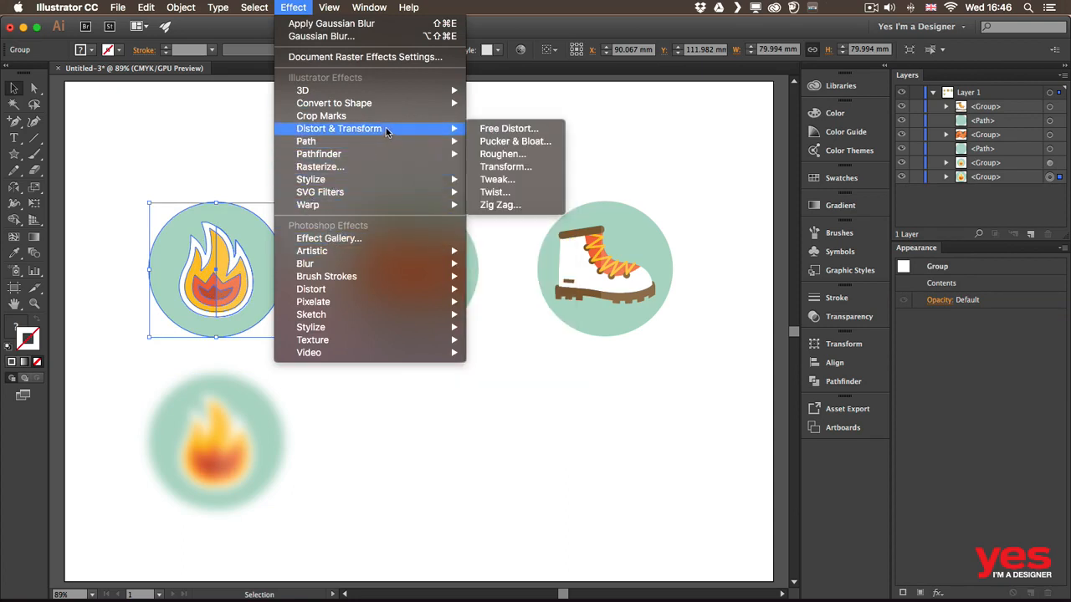
click(499, 156)
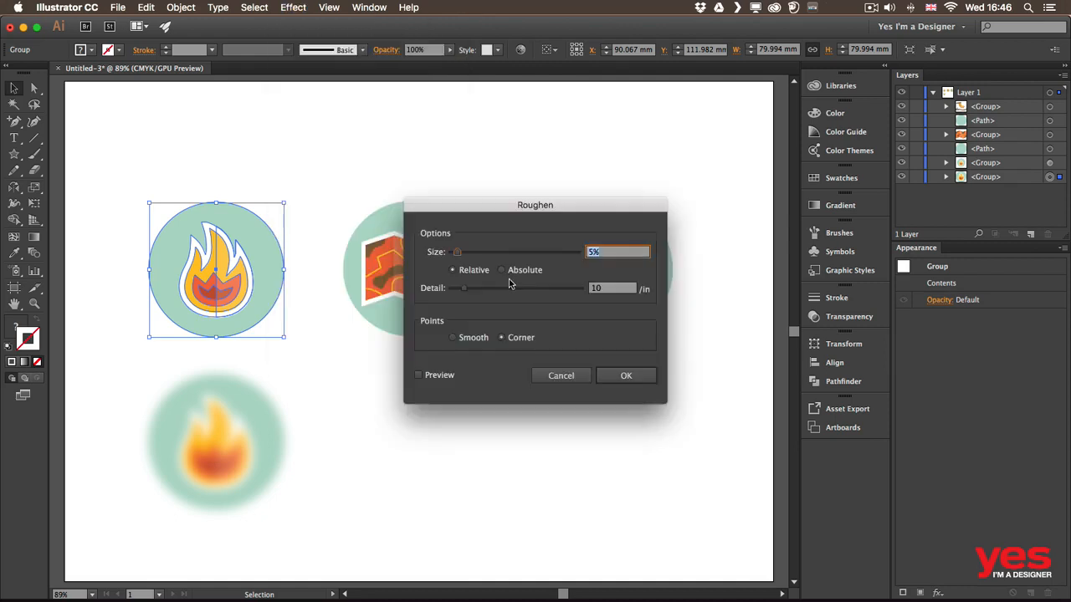
click(429, 378)
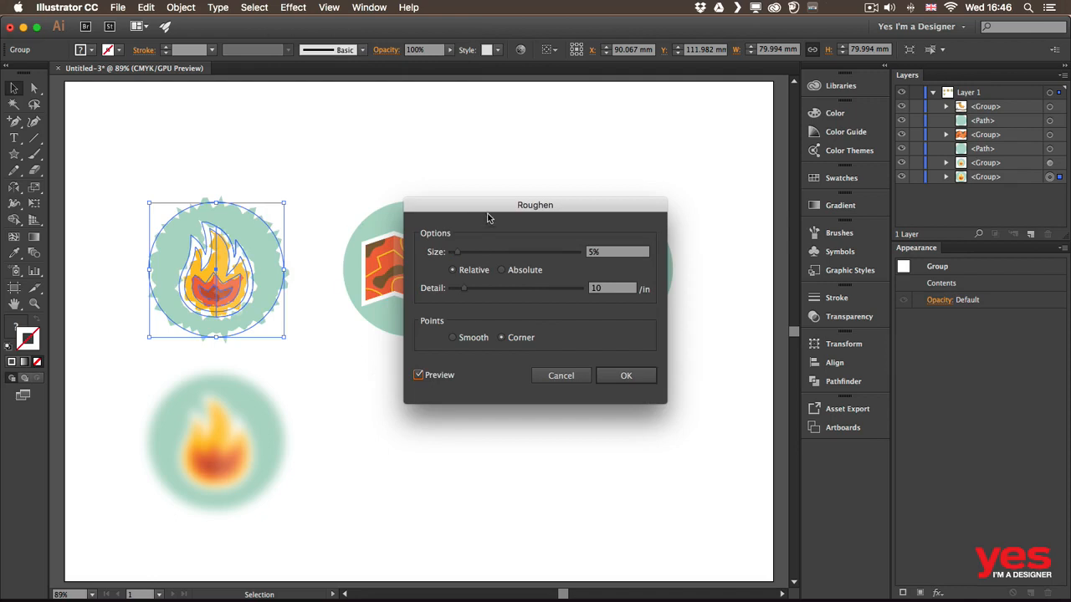
drag(481, 214, 375, 151)
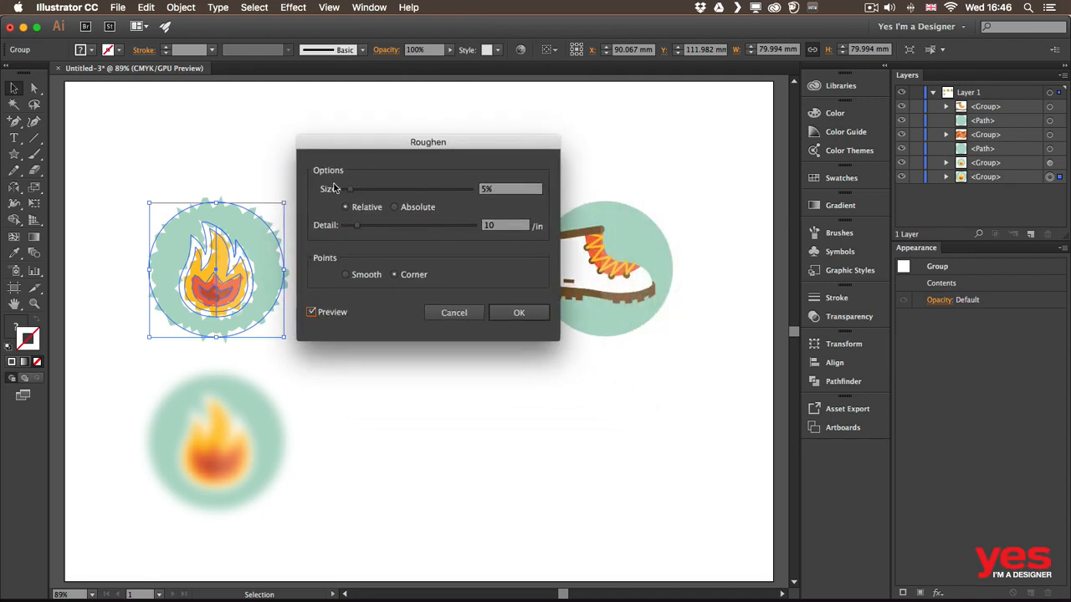
drag(352, 191, 393, 192)
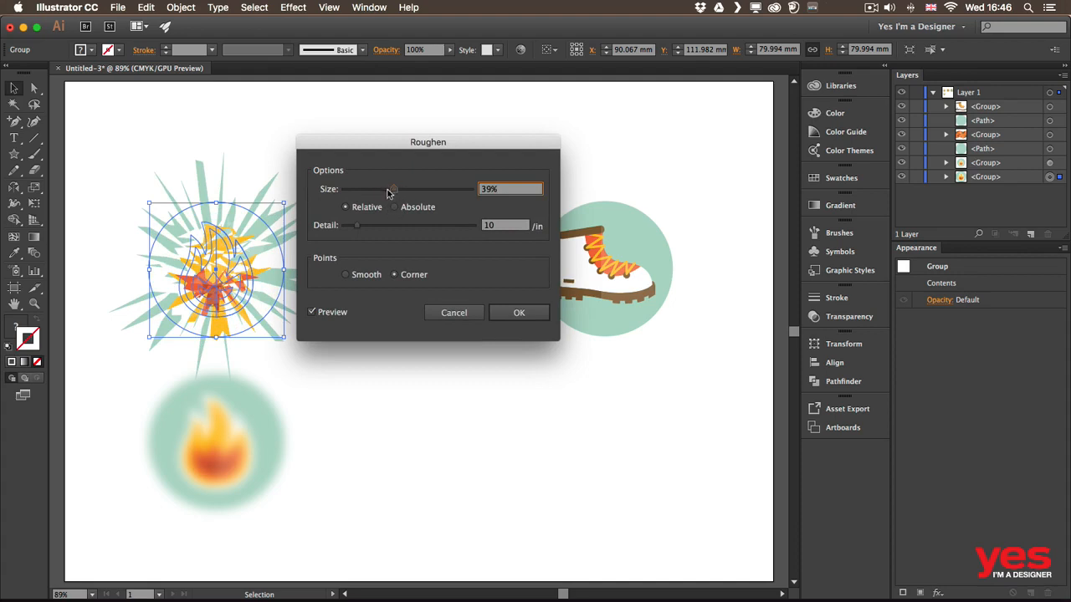
mouse_move(390, 190)
mouse_down()
mouse_move(362, 192)
mouse_move(375, 190)
mouse_up()
mouse_move(358, 226)
mouse_down()
mouse_move(399, 230)
mouse_move(369, 226)
mouse_up()
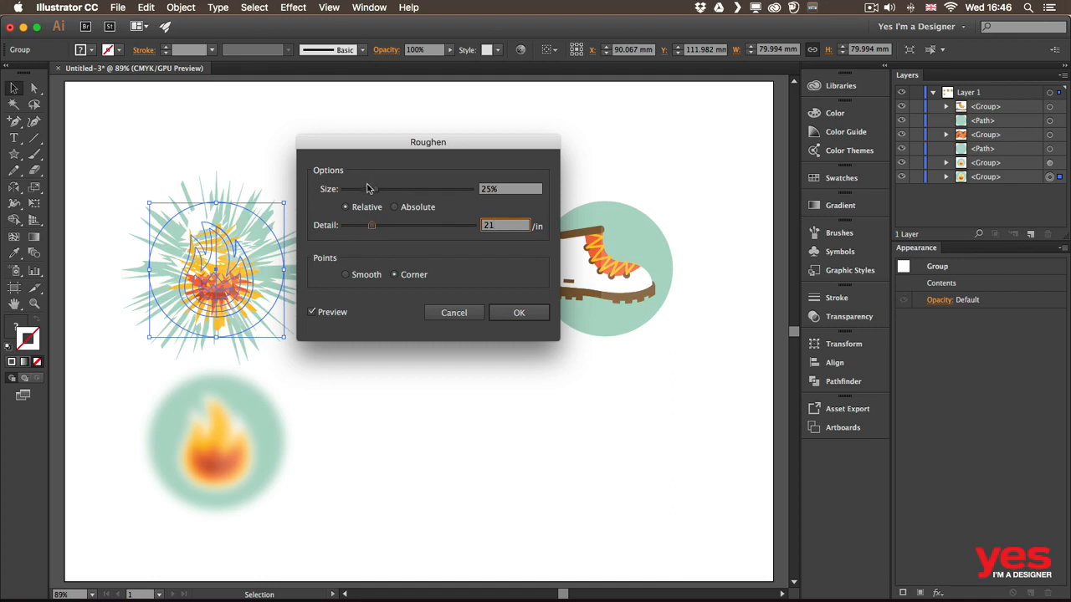
drag(372, 190, 347, 191)
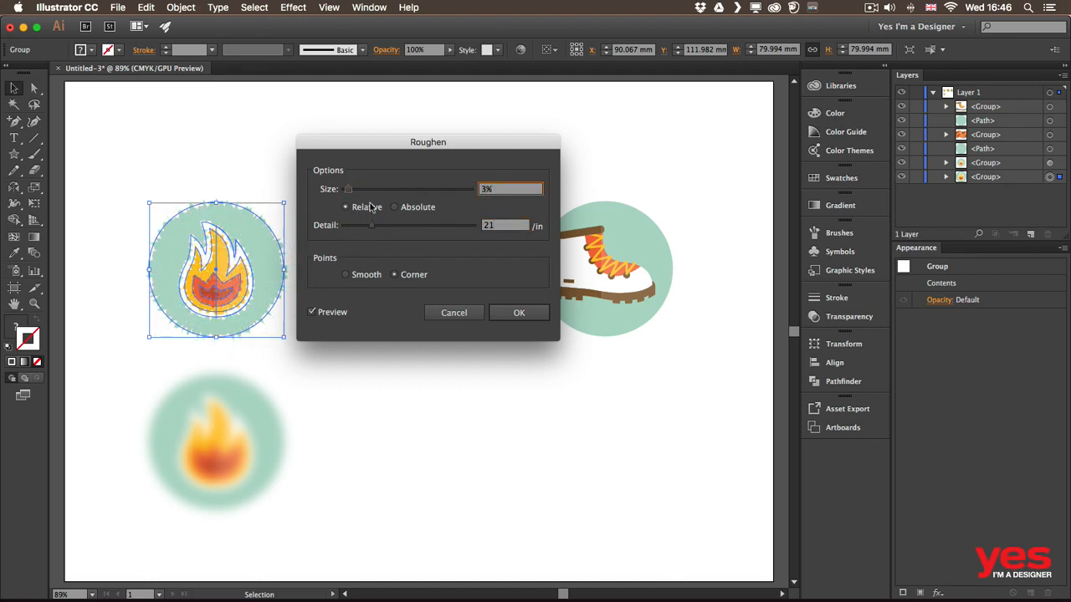
drag(372, 225, 378, 226)
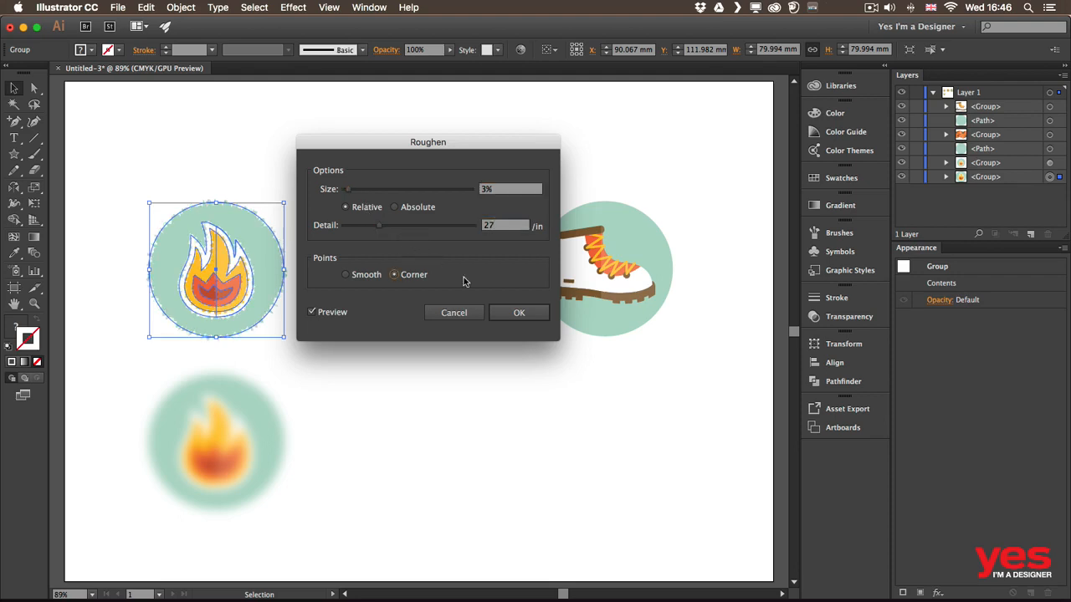
click(519, 313)
click(305, 331)
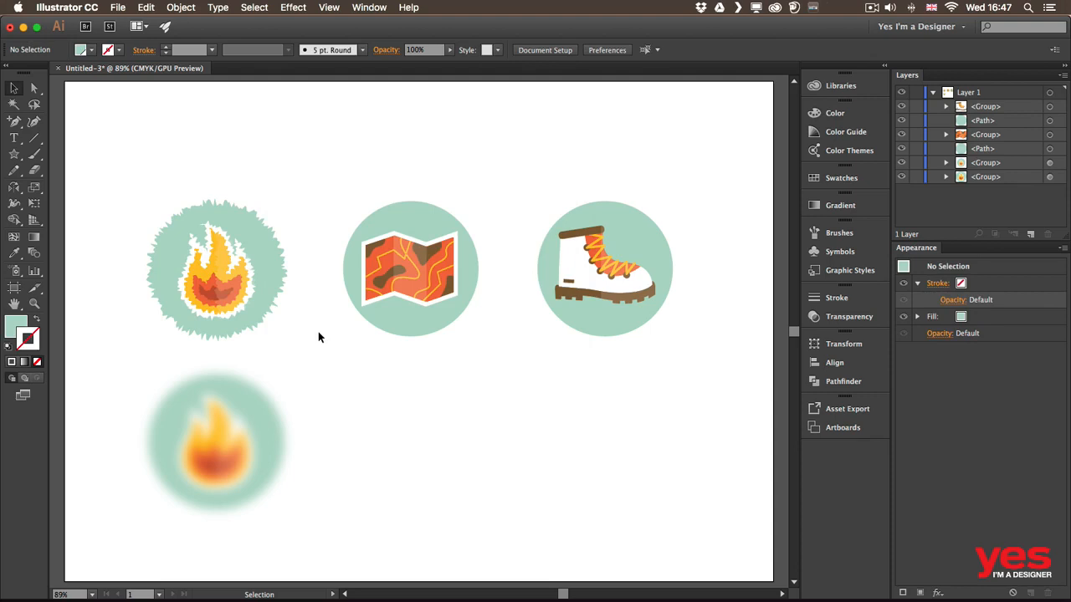
Expand the roughened flame group in the layer structure and target only its green background circle.
click(1050, 178)
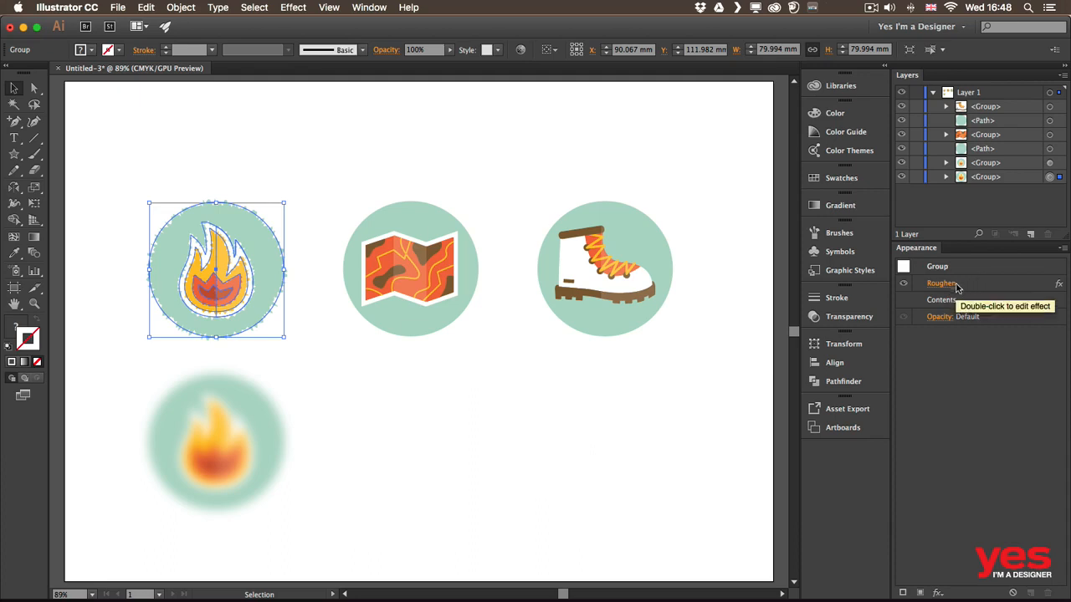
click(946, 177)
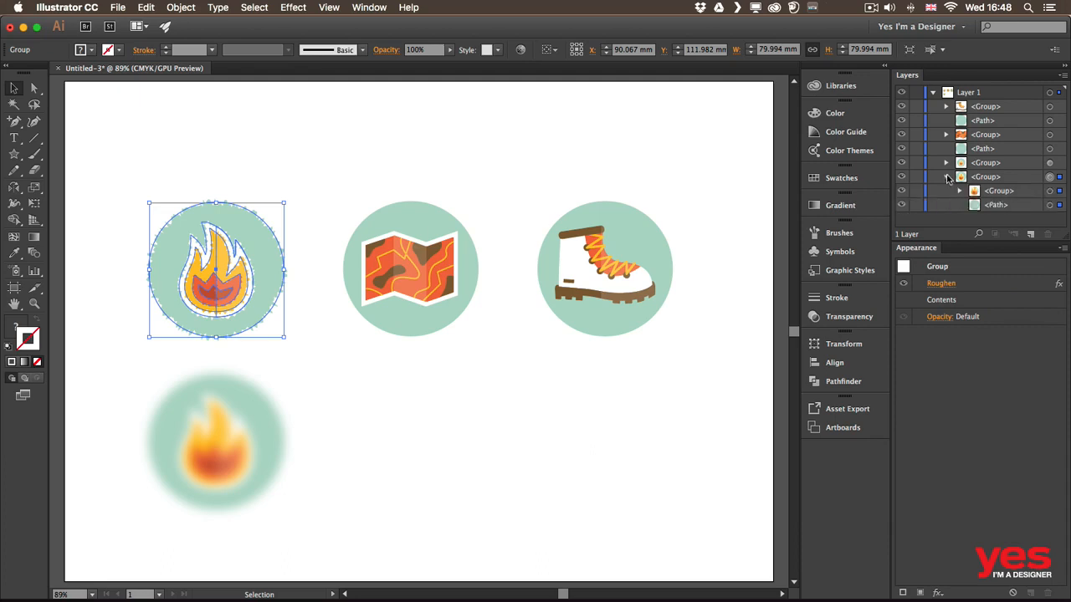
click(947, 177)
click(946, 178)
click(1049, 206)
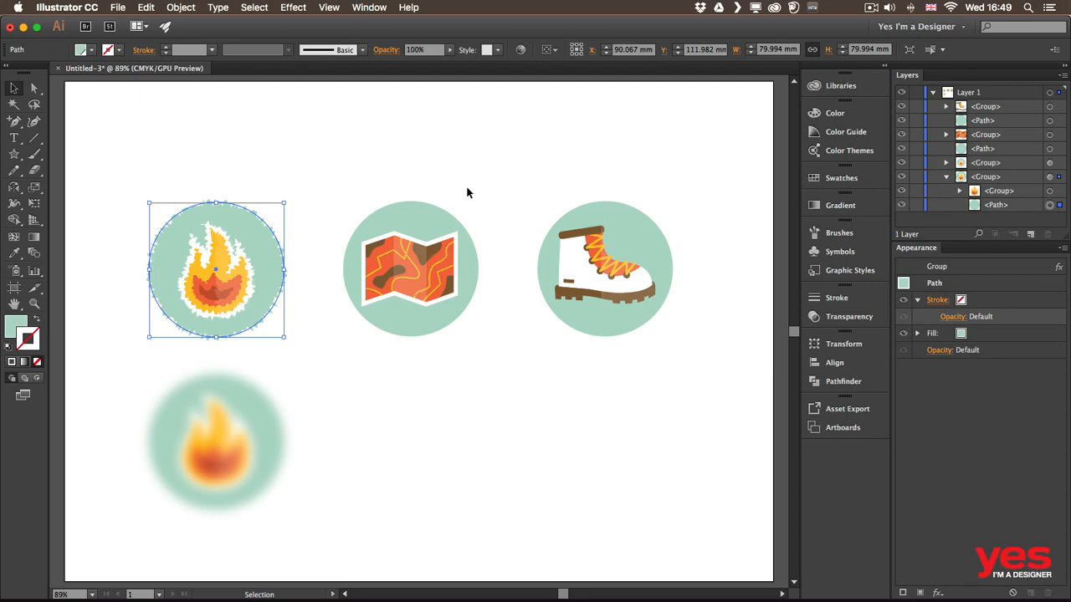
Start a Scribble effect on the flame's background circle and set its line spacing to 2 mm.
click(293, 8)
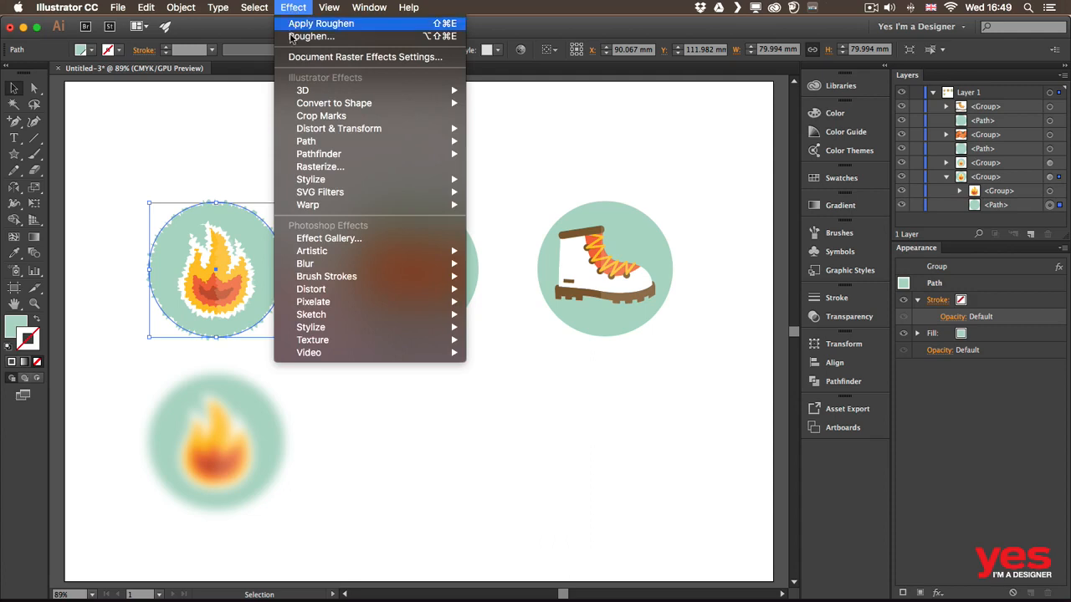
mouse_move(317, 182)
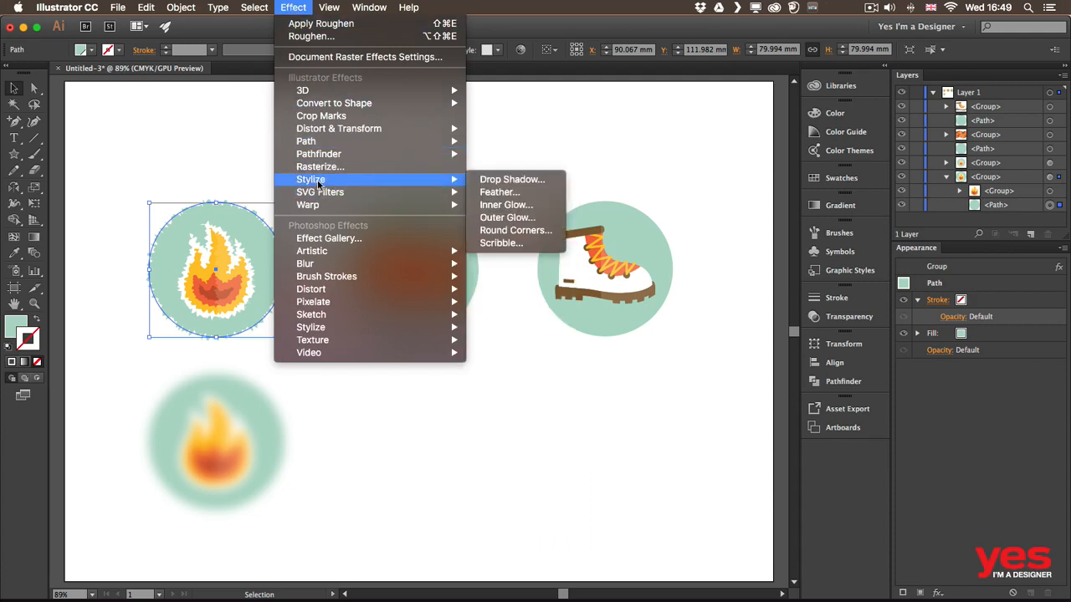
click(511, 242)
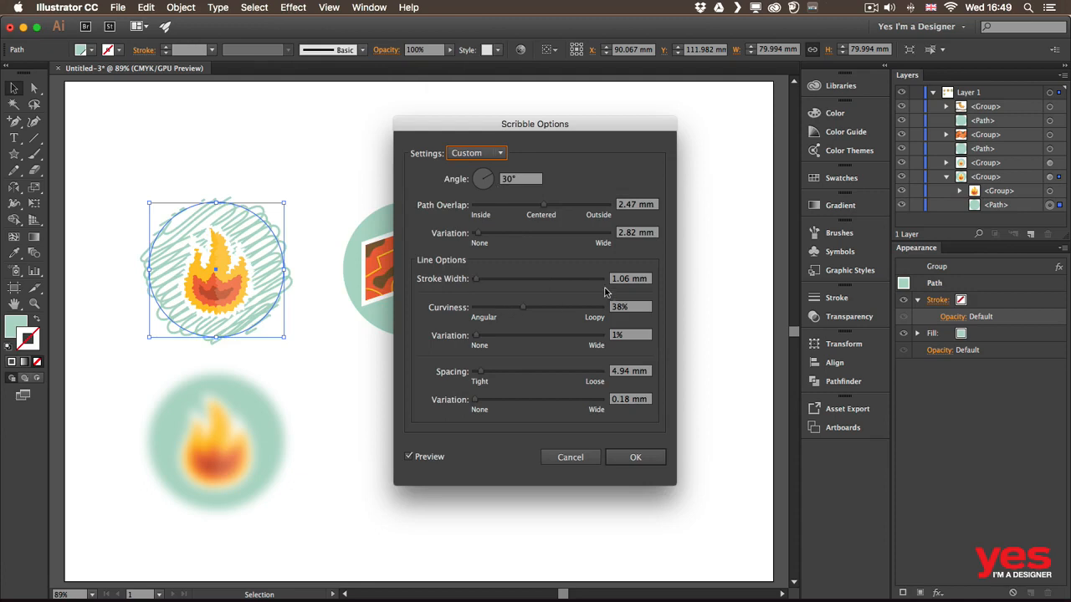
click(637, 373)
key(Down)
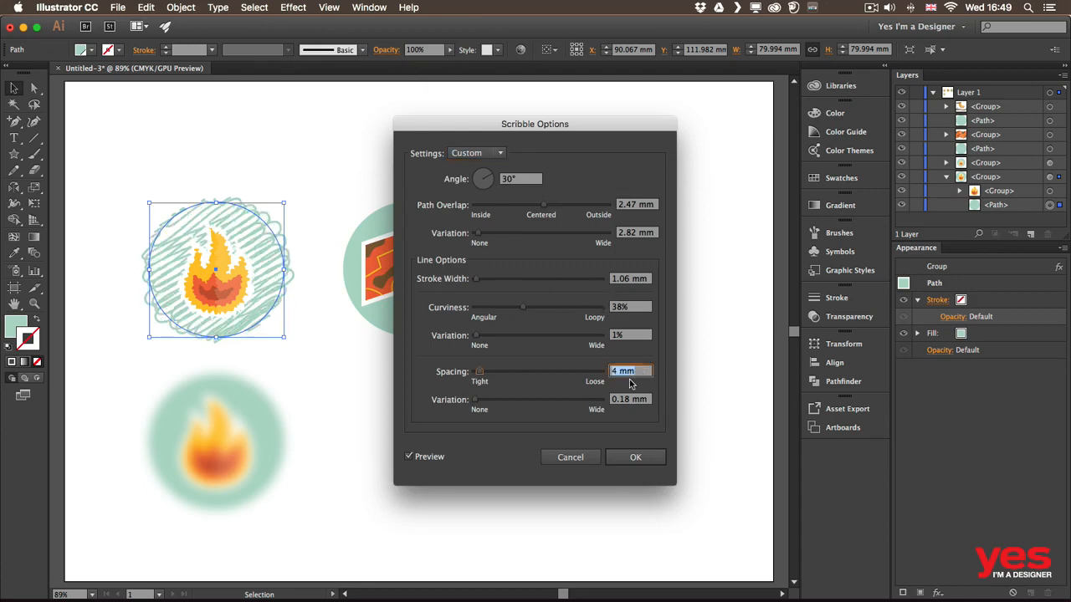
key(Down)
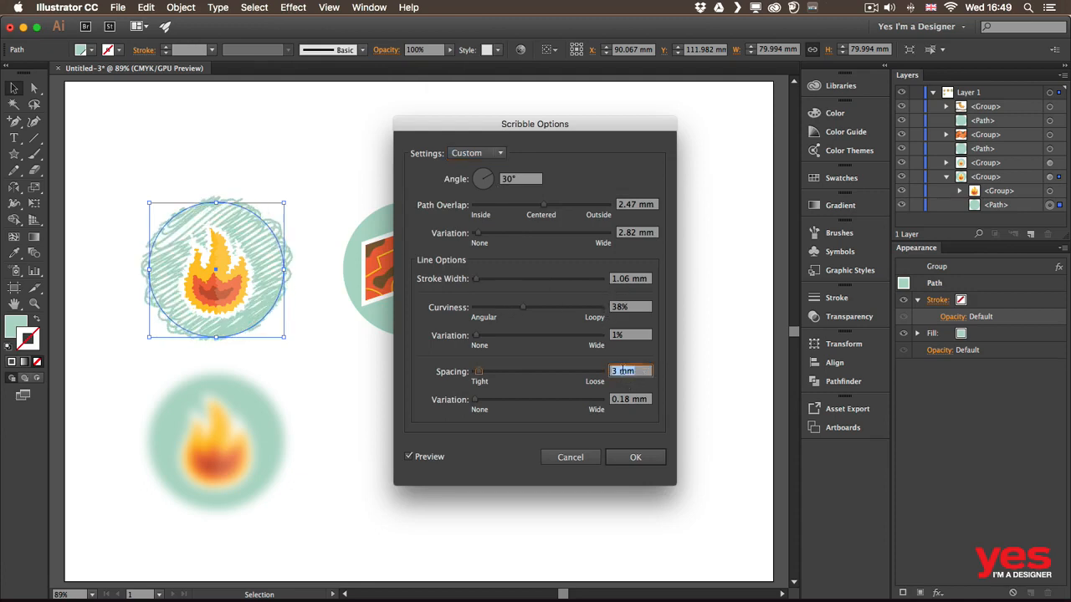
key(Down)
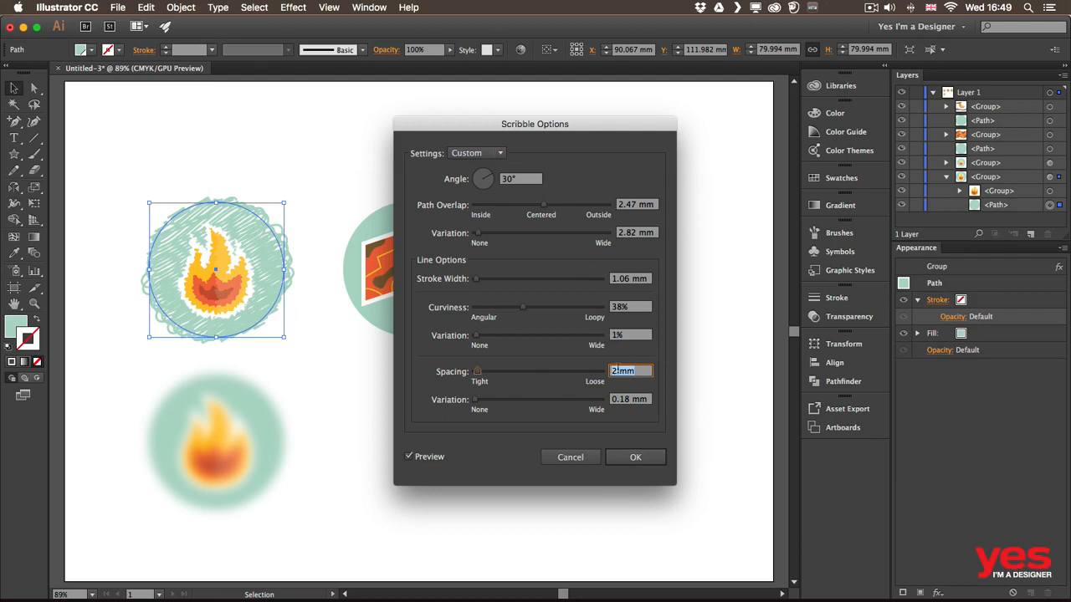
Reduce the Scribble effect's curviness to 28%.
click(636, 307)
key(Down)
key(Down)
key(Down)
key(Down)
key(Down)
key(Down)
key(Down)
key(Down)
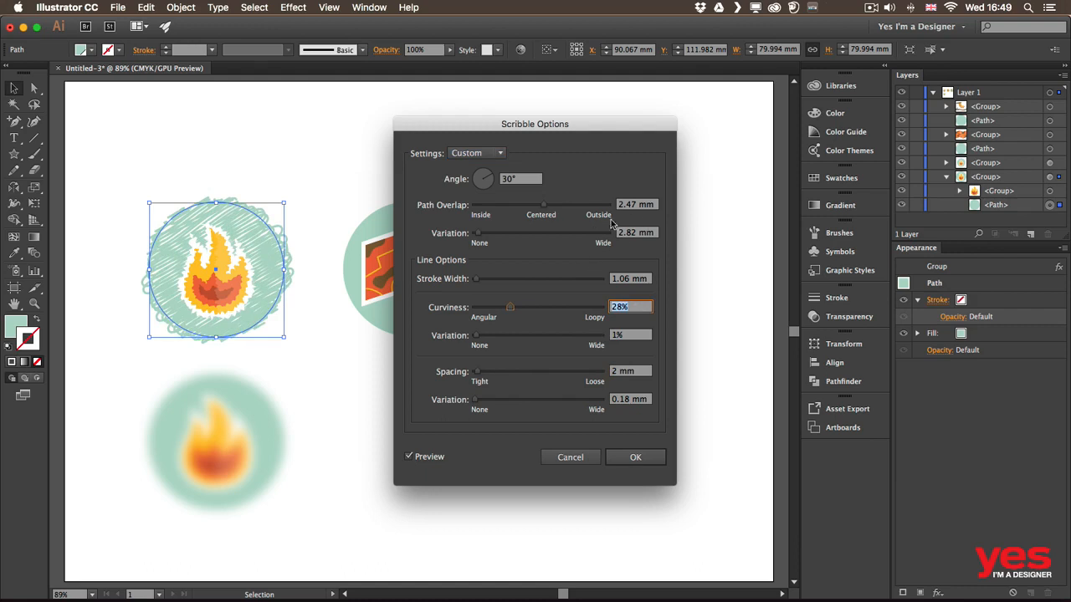
Set the Scribble path overlap variation to 0 mm, apply the effect and deselect the circle.
click(645, 235)
key(Down)
key(Down)
key(Down)
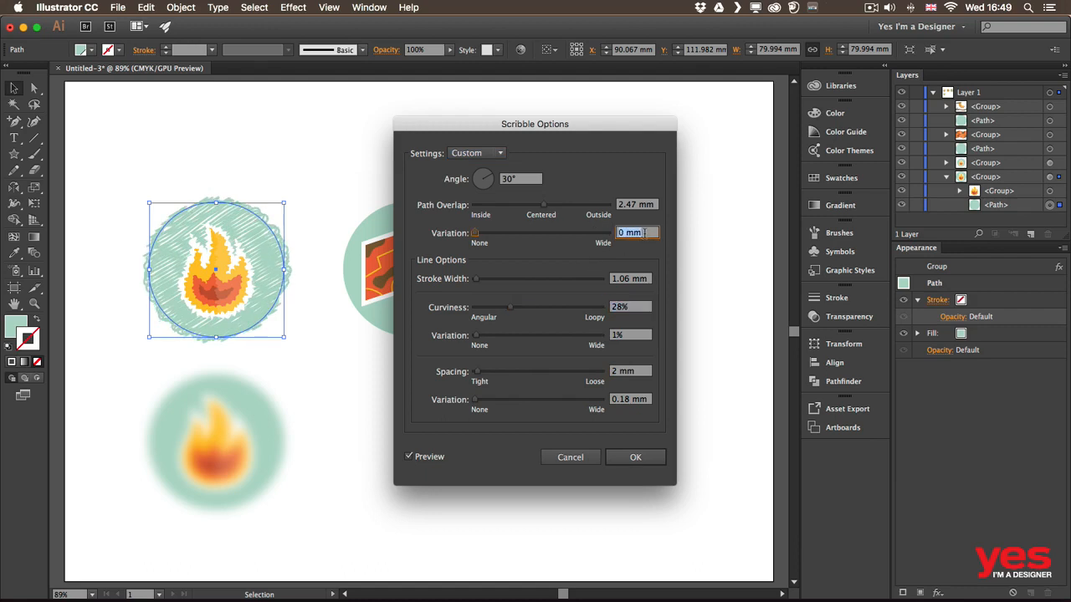
click(642, 461)
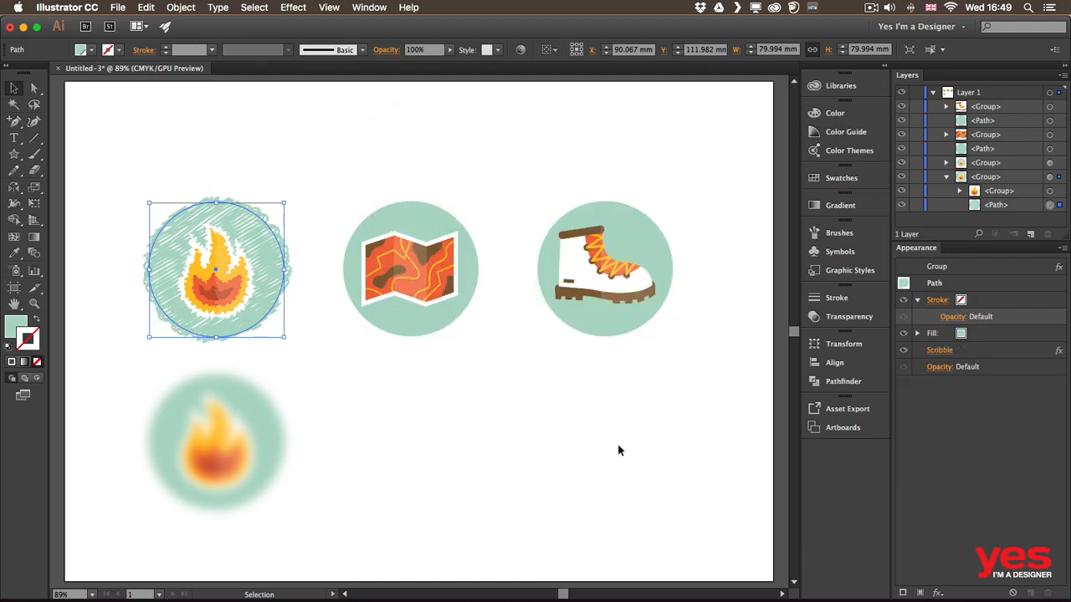
click(281, 172)
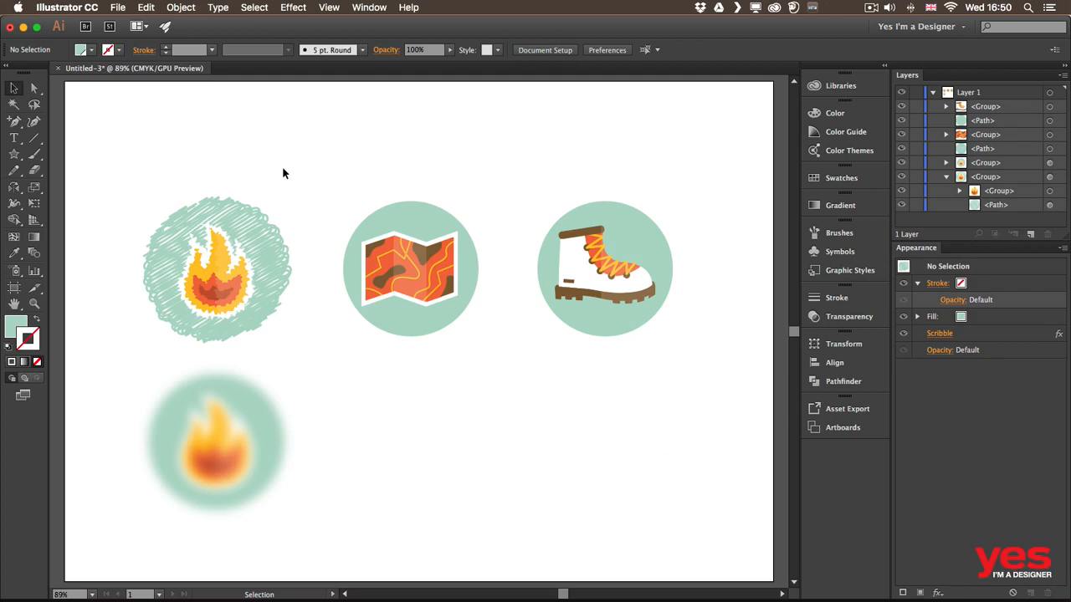
Give the green circle behind the map a white 10 pt stroke.
click(409, 215)
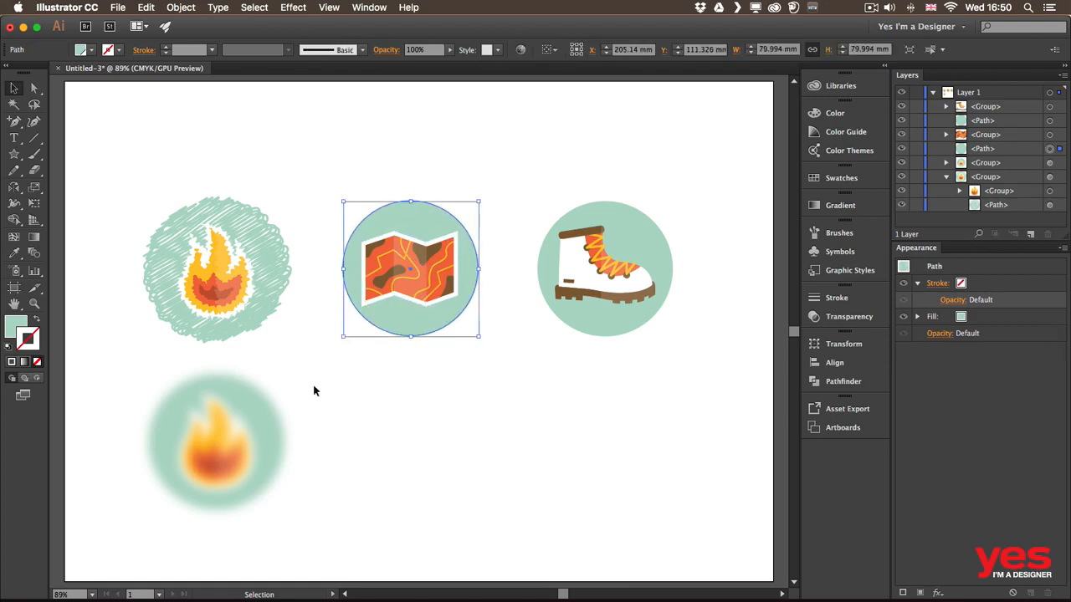
click(121, 50)
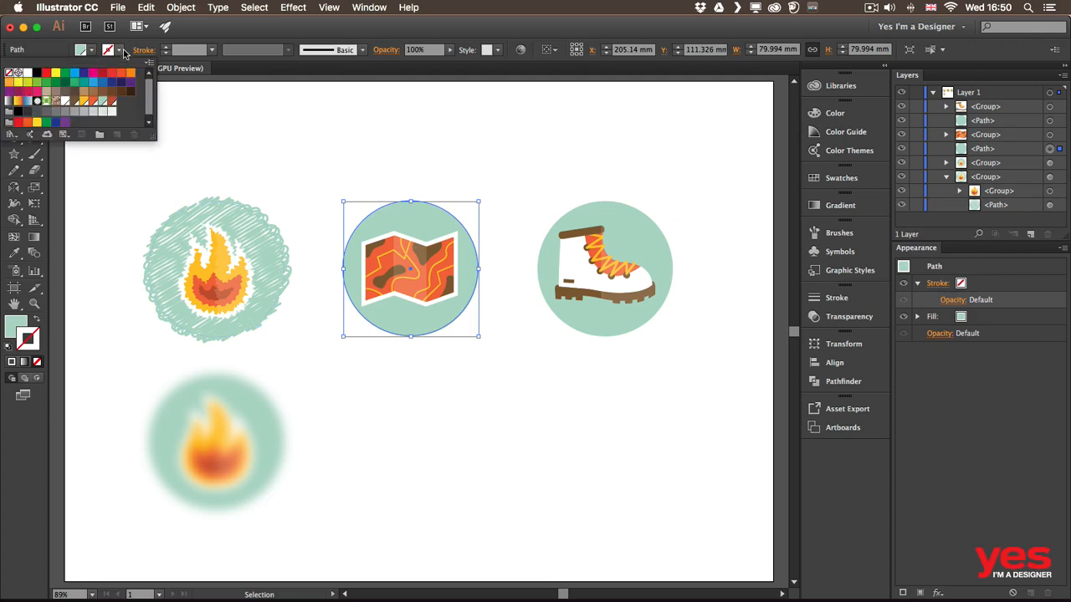
click(27, 73)
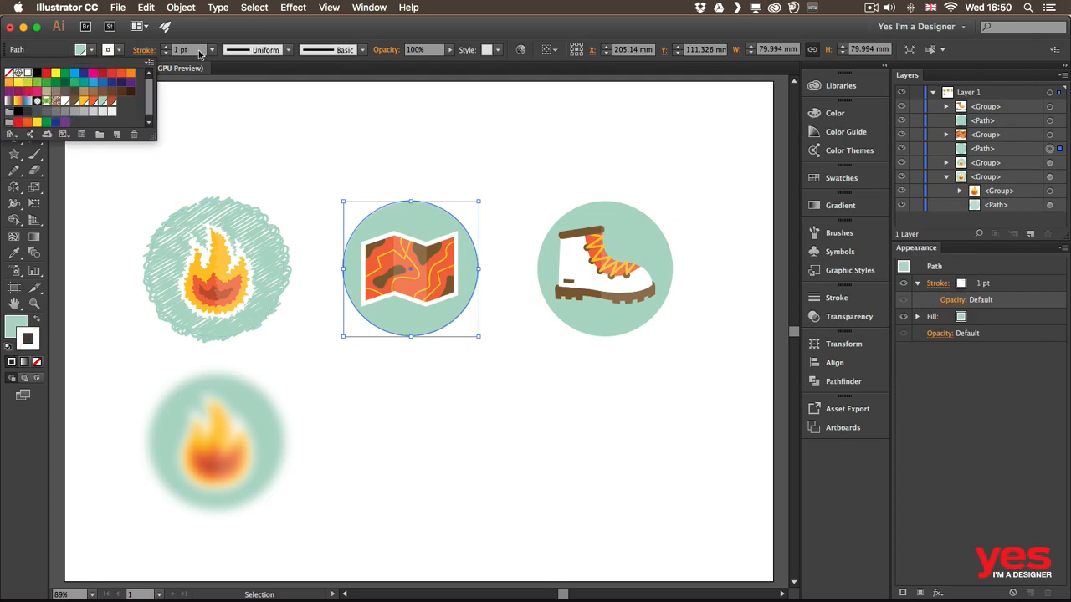
click(165, 51)
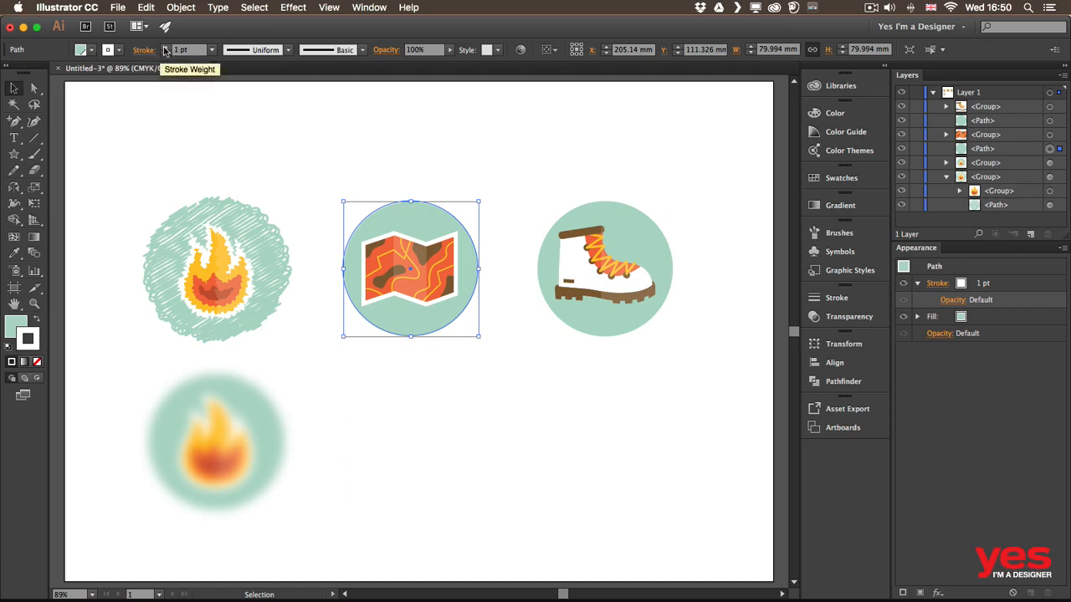
click(164, 47)
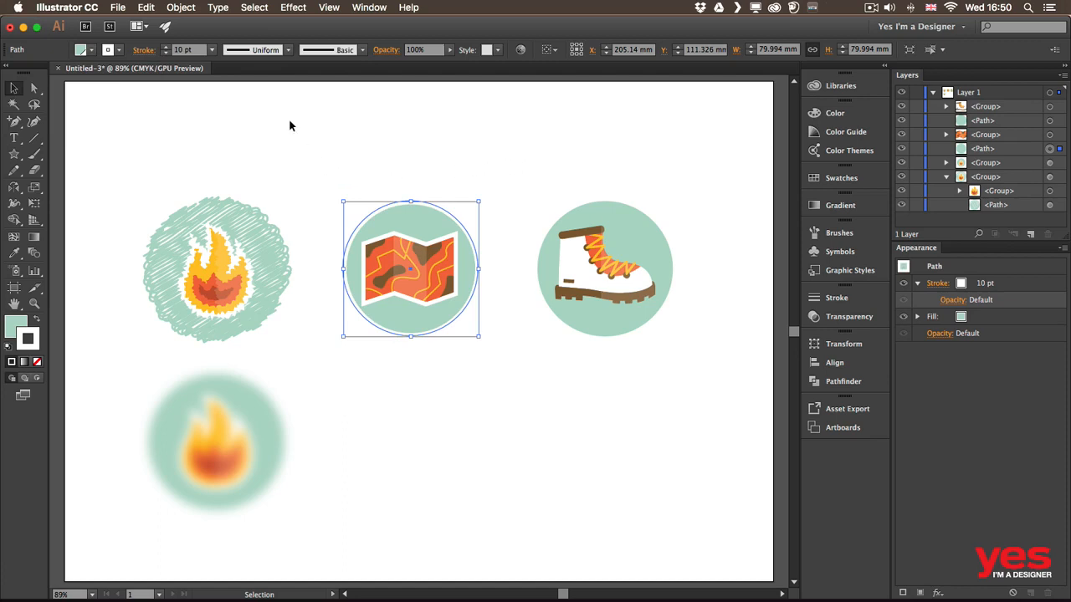
Apply a Drop Shadow to the map's circle with X and Y offsets of 1 mm and a 3 mm blur.
click(296, 9)
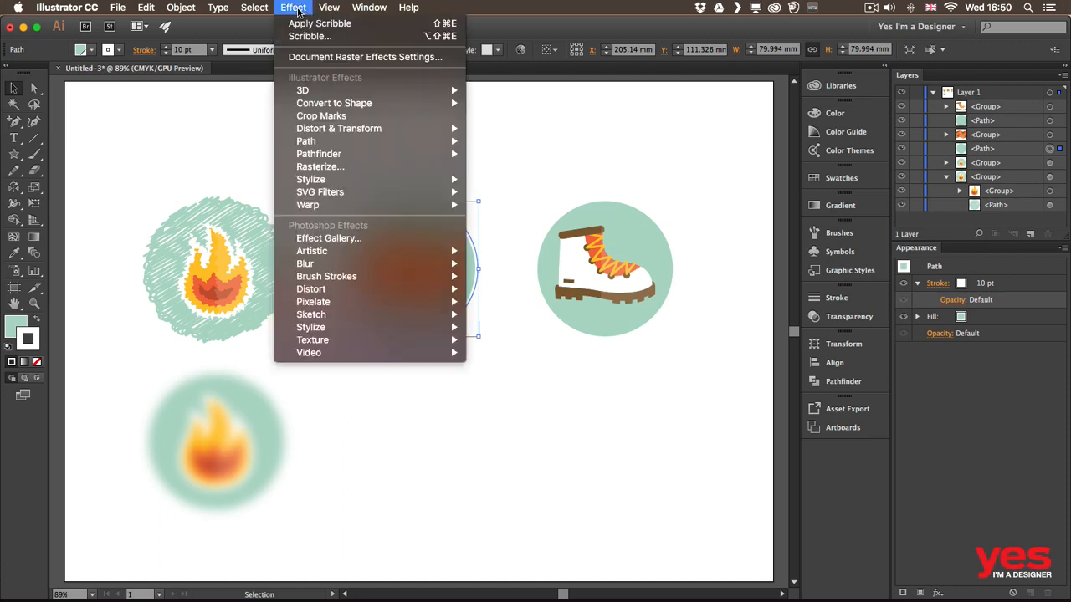
mouse_move(376, 182)
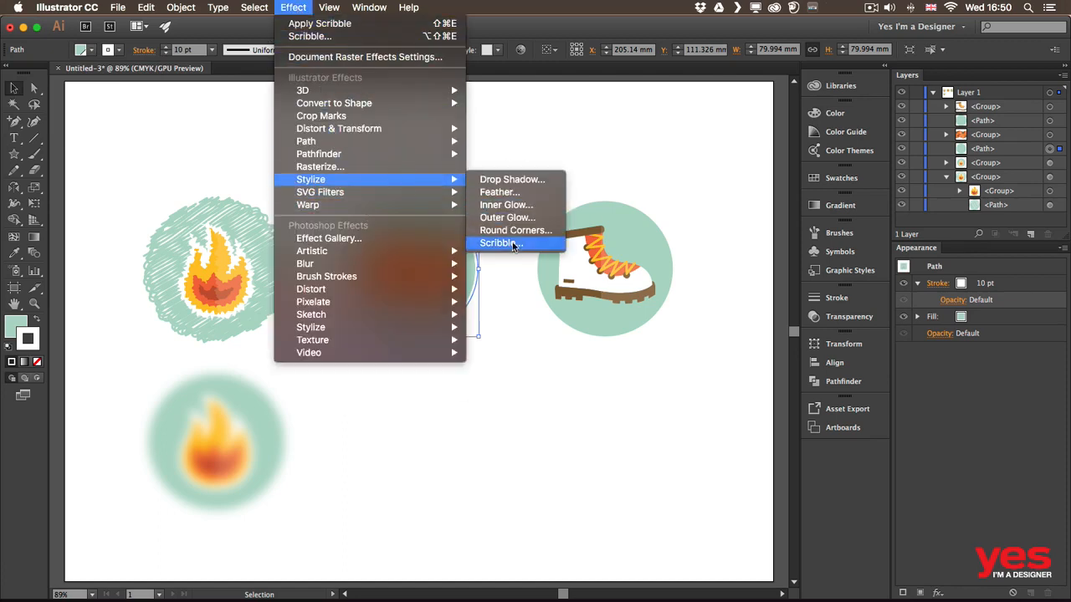
click(520, 179)
click(116, 325)
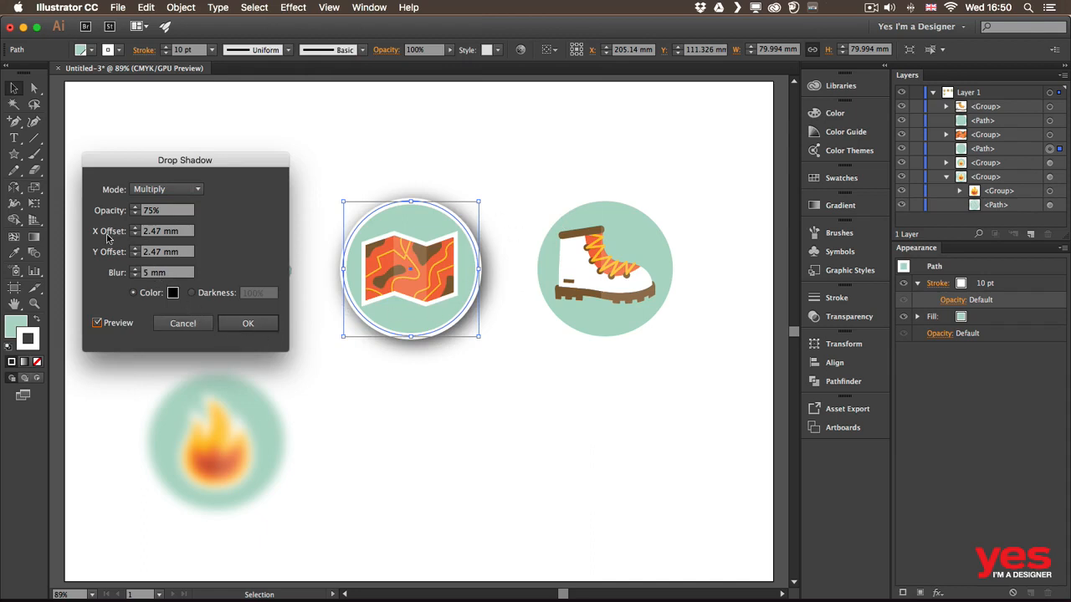
click(135, 275)
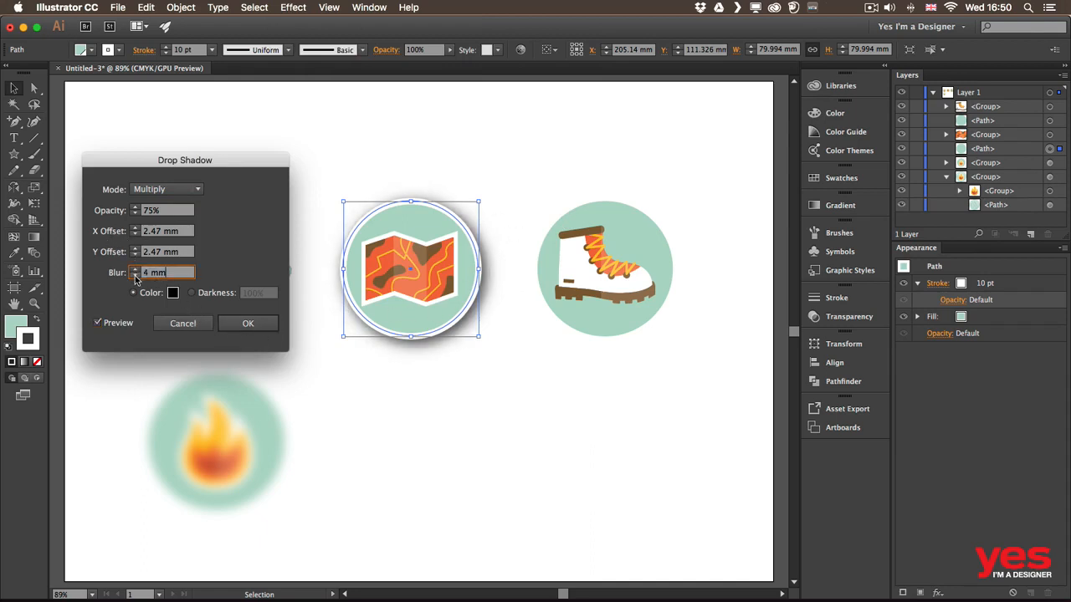
click(134, 275)
click(135, 255)
click(134, 255)
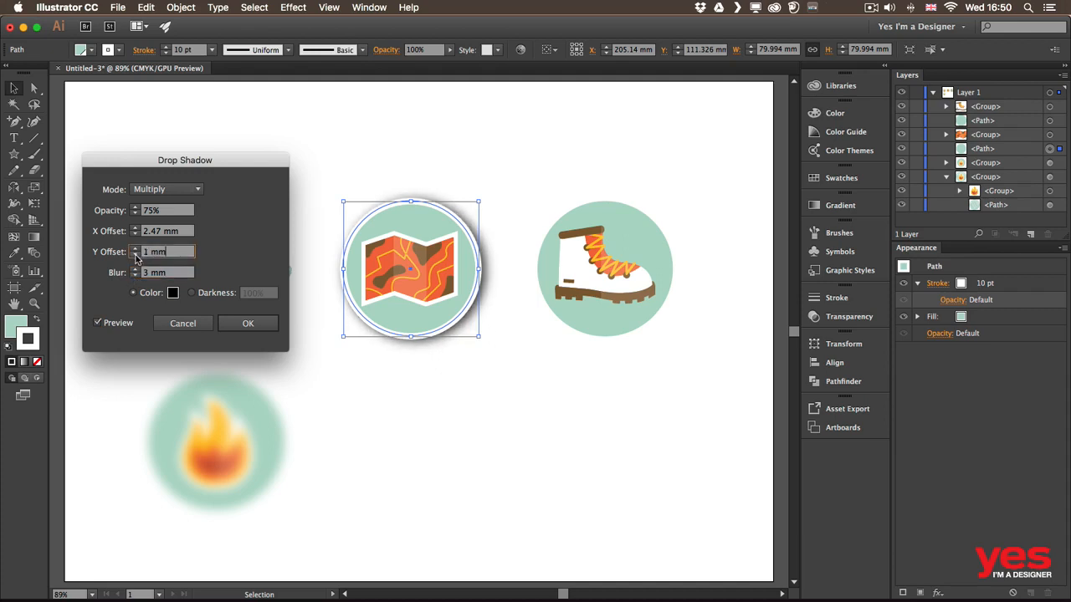
click(135, 234)
click(135, 235)
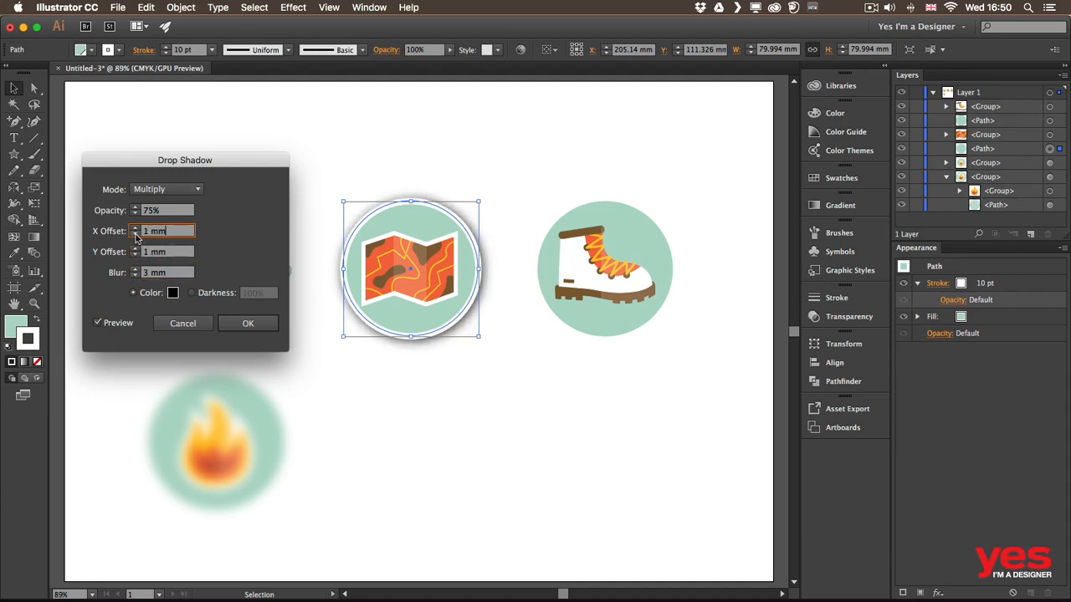
click(251, 324)
click(539, 180)
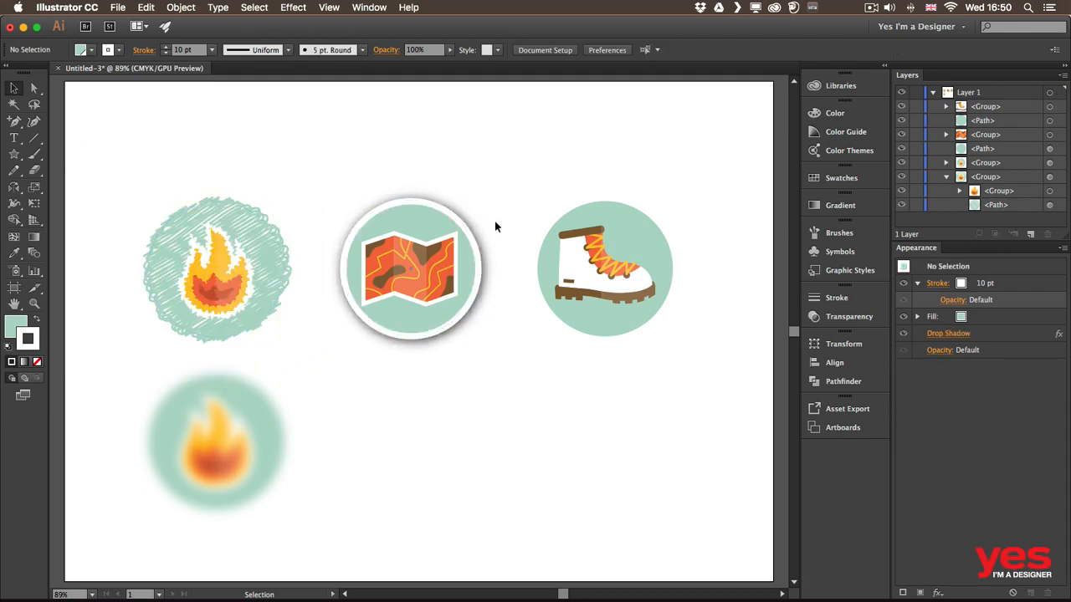
Move the Drop Shadow effect of the map's circle onto its 10 pt stroke and deselect the circle.
click(448, 219)
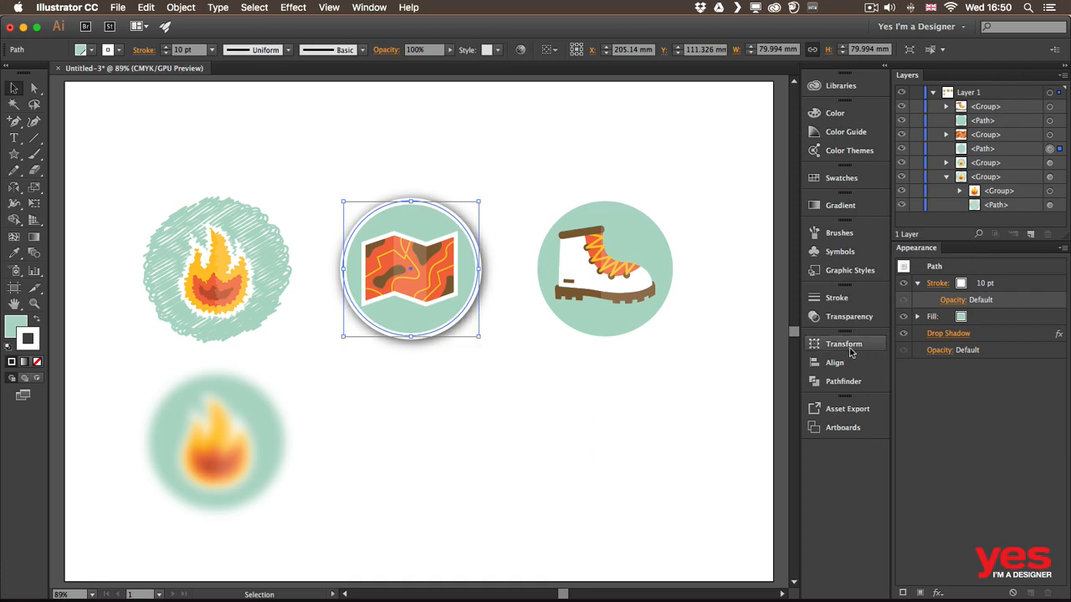
click(981, 333)
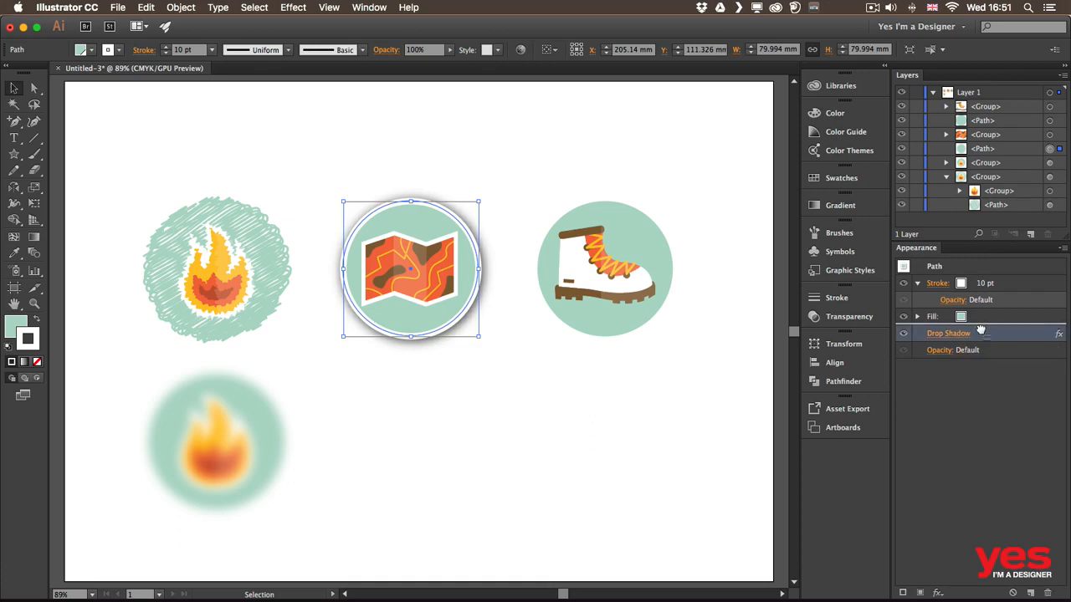
drag(980, 326, 983, 291)
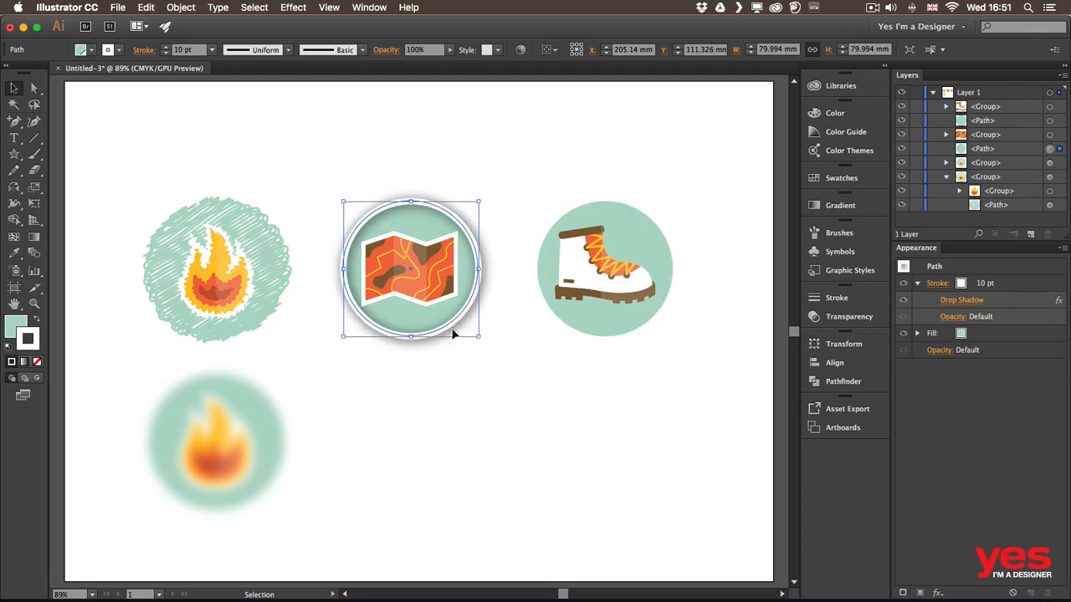
click(467, 390)
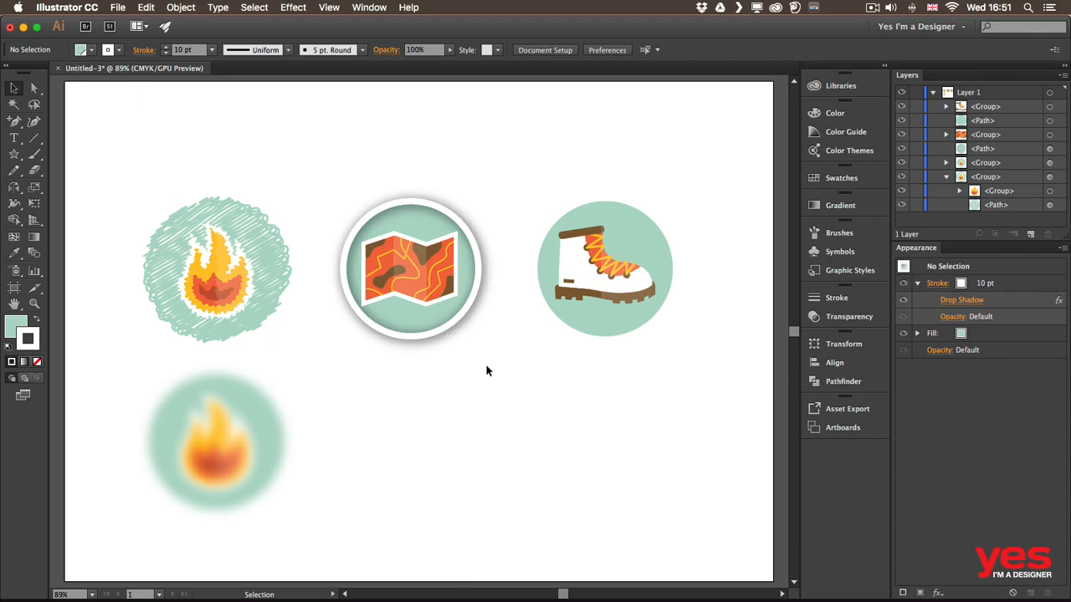
Try the map circle's Drop Shadow on the fill and on the whole path, returning it to the stroke.
click(444, 220)
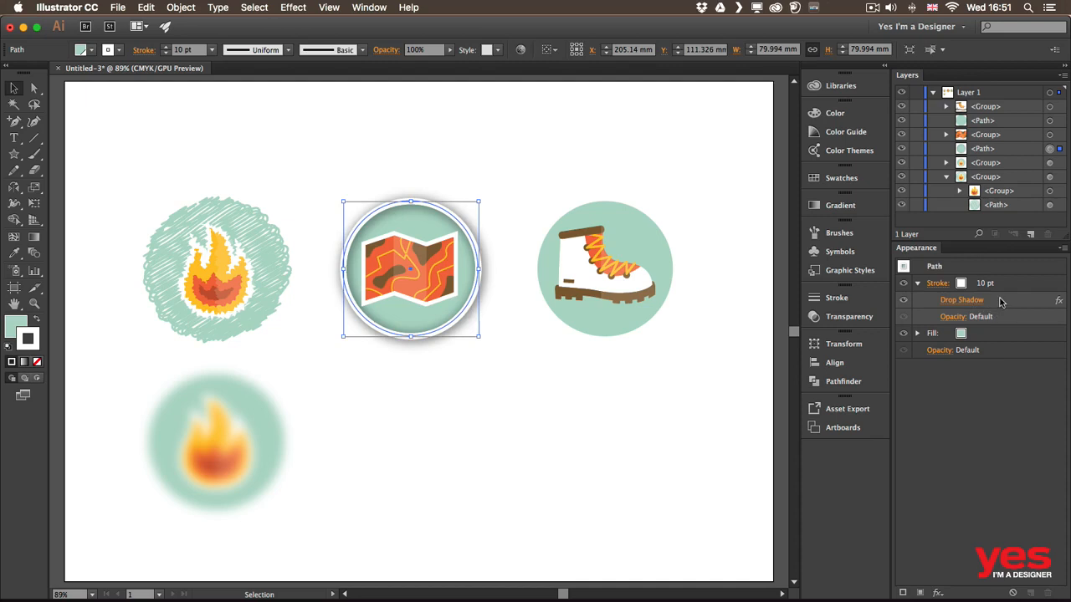
mouse_move(1002, 300)
mouse_down()
mouse_move(981, 333)
mouse_move(991, 334)
mouse_up()
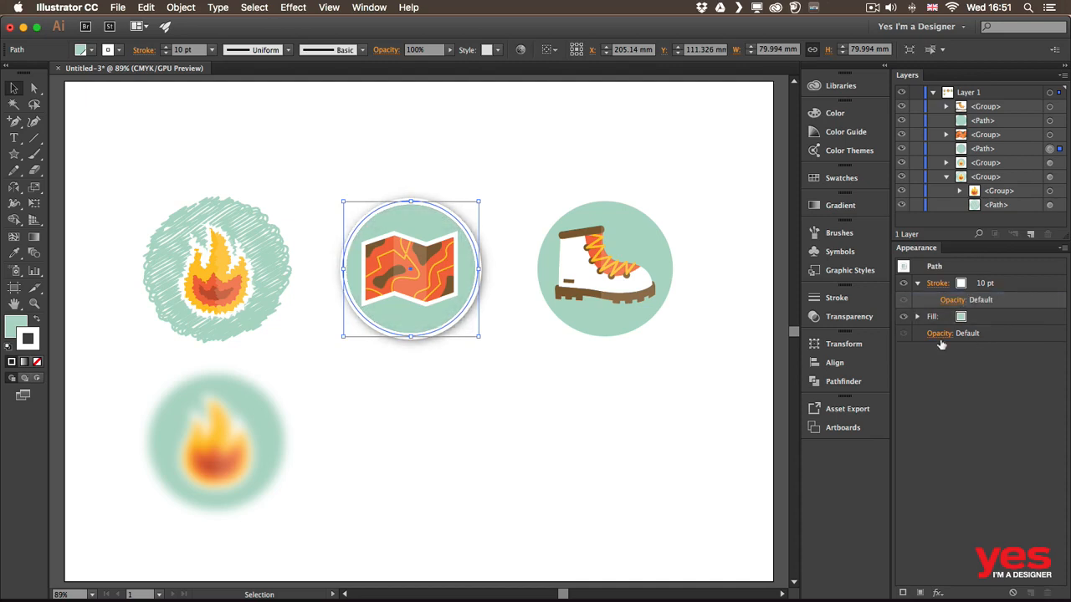
click(918, 318)
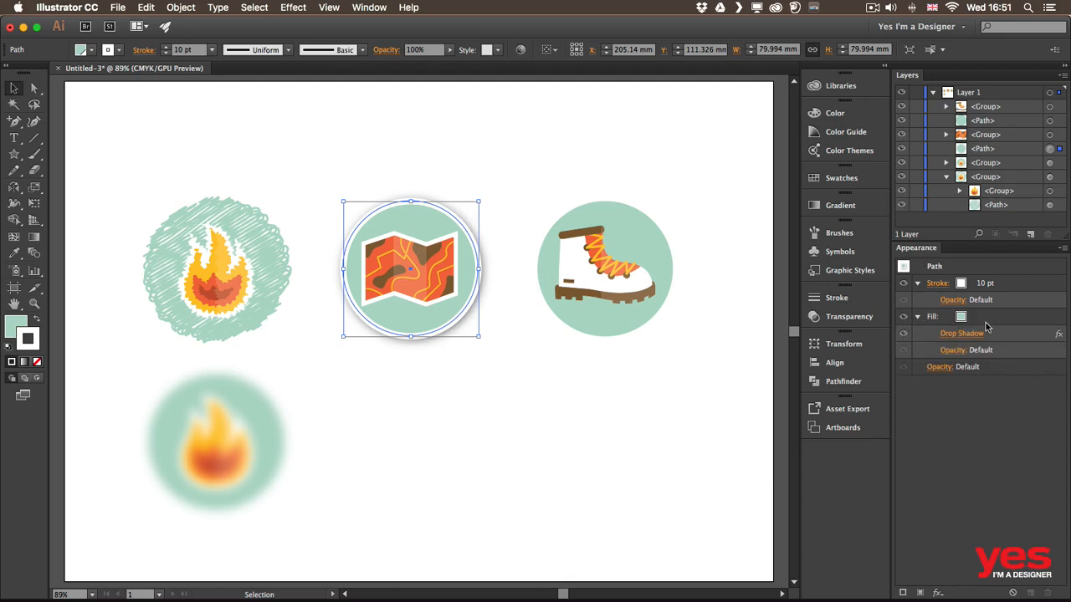
drag(989, 333, 988, 357)
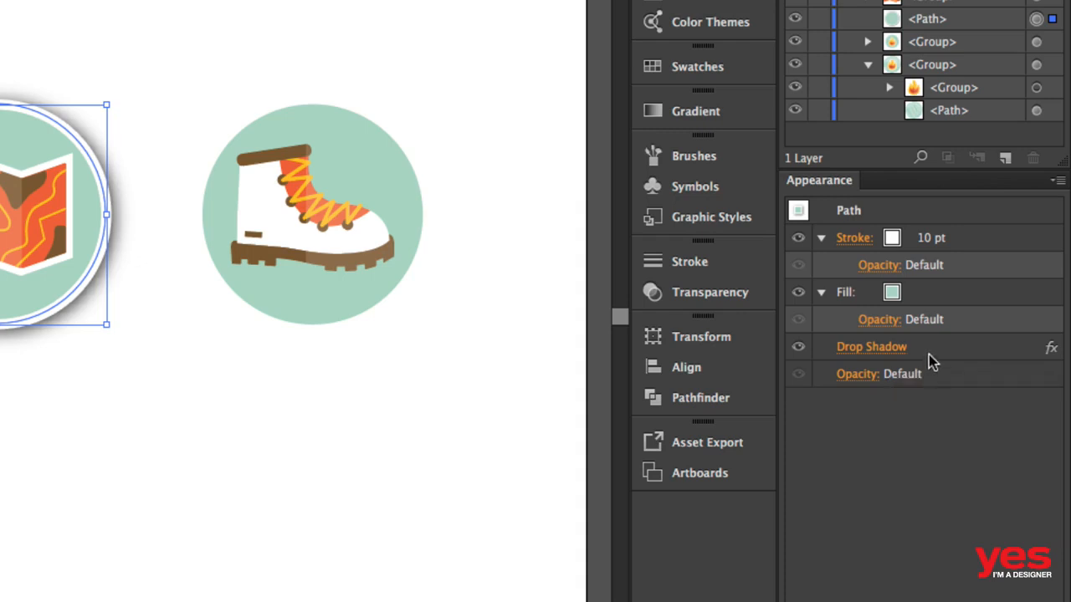
drag(918, 352, 941, 257)
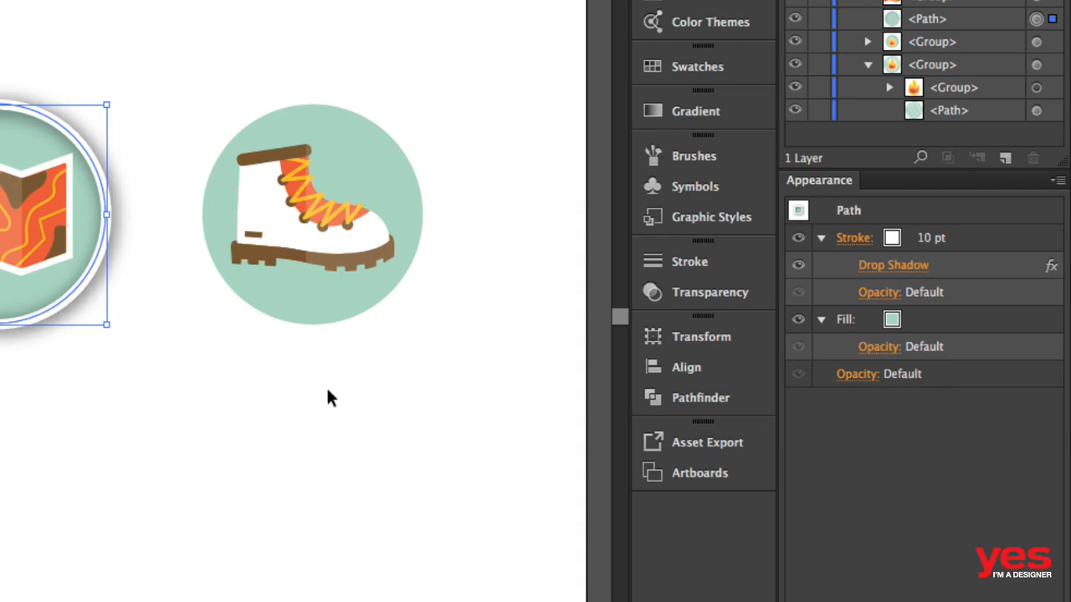
click(277, 424)
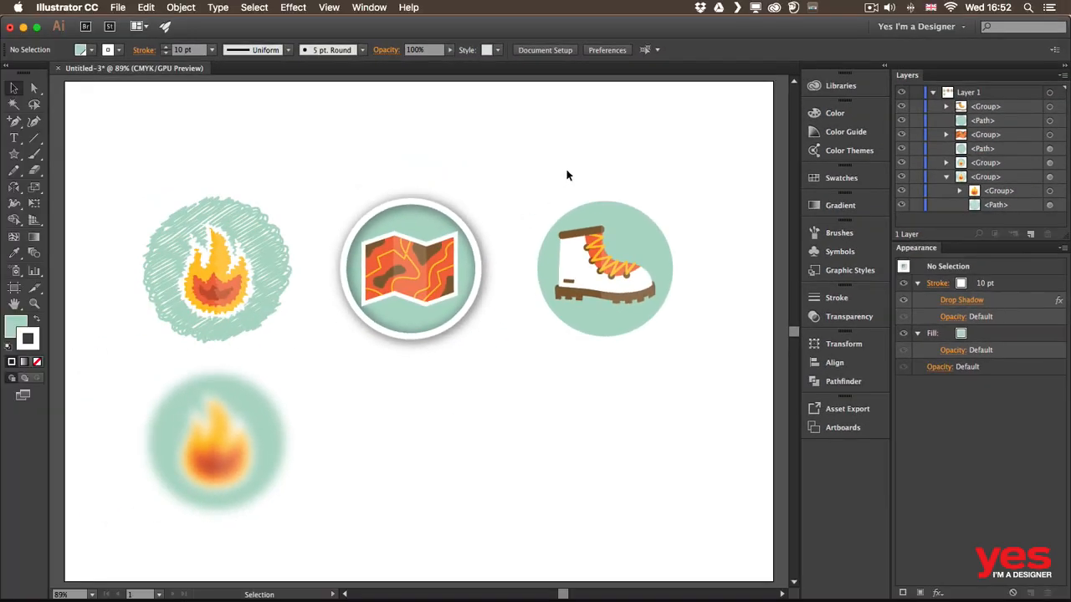
Group the boot with its green circle and preview a 3D Extrude & Bevel effect on the group with a 30 pt extrude depth.
drag(549, 178, 676, 375)
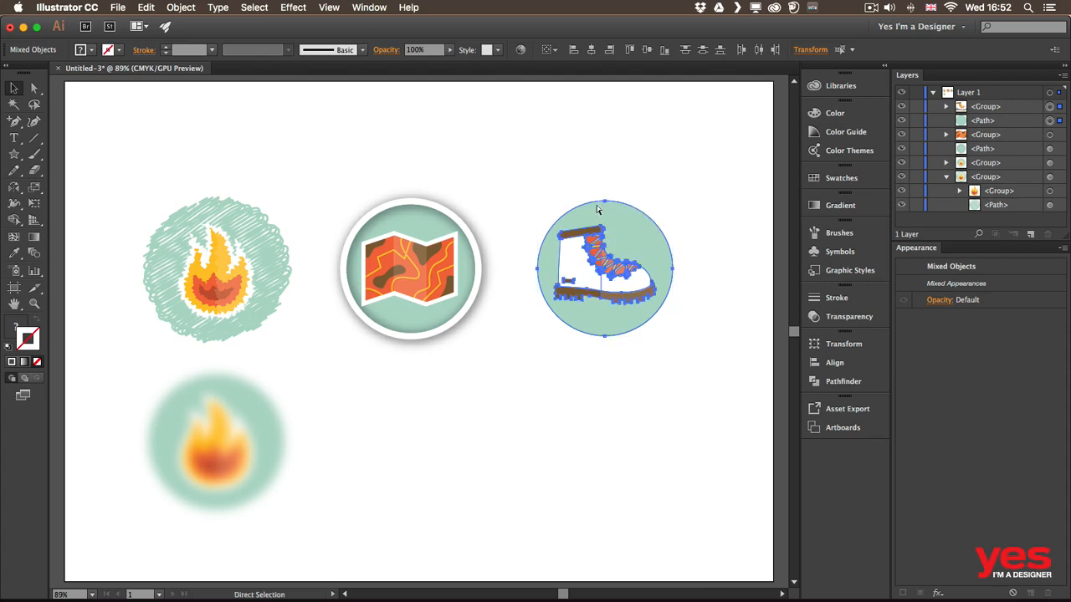
key(super+g)
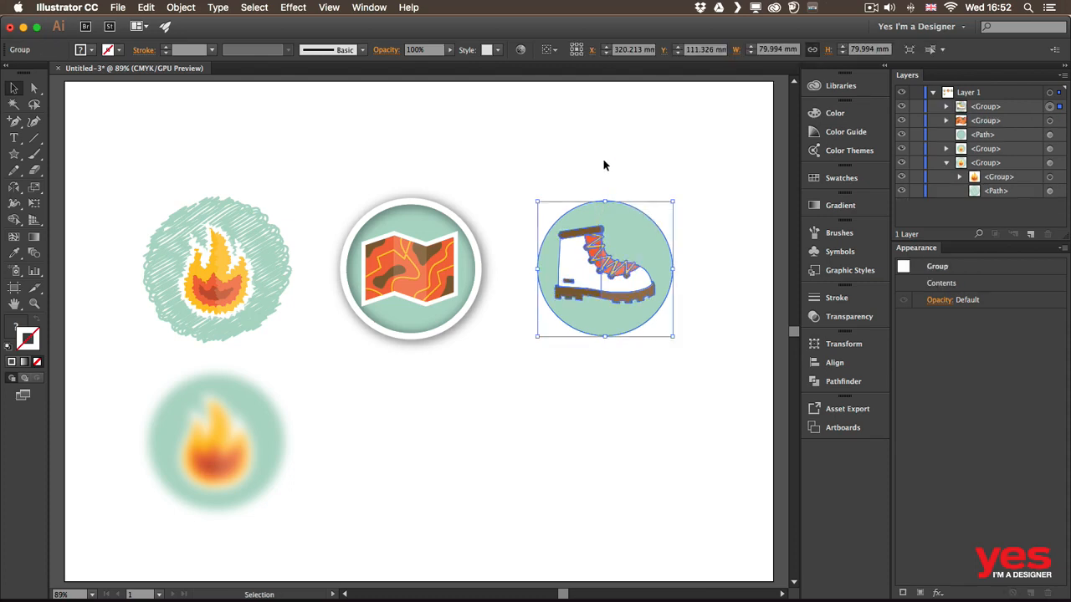
click(292, 10)
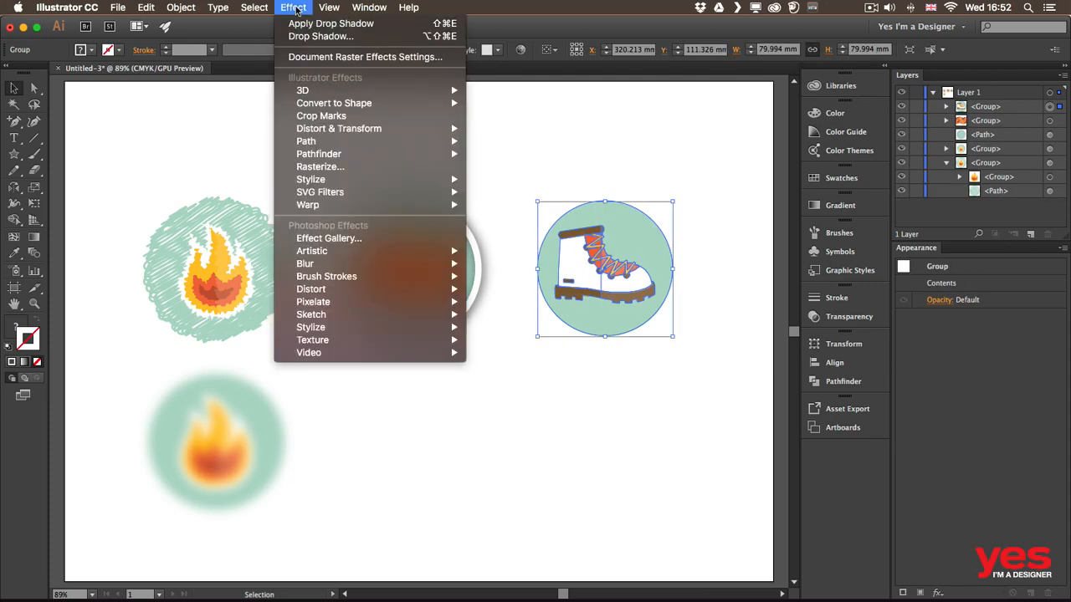
mouse_move(363, 92)
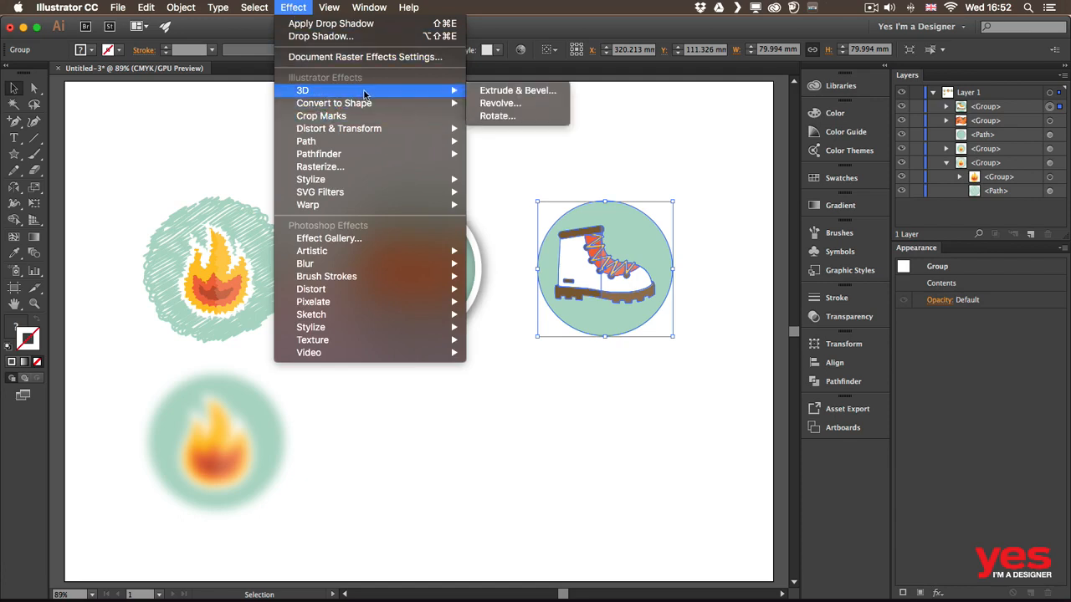
click(534, 91)
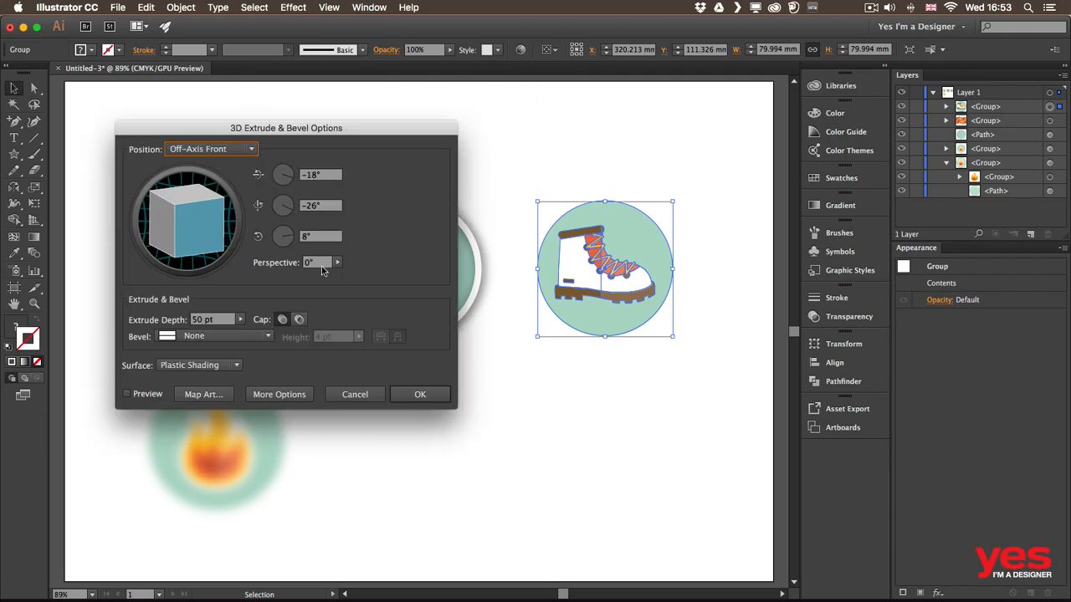
click(127, 394)
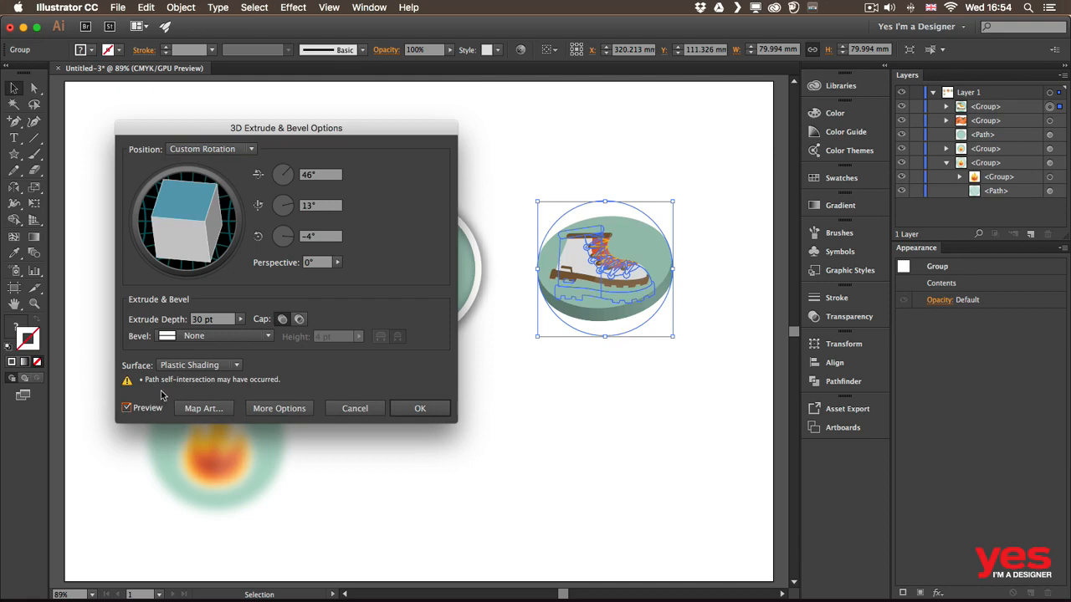
Rotate the boot icon's extrusion to 23°, 14° and -3°, apply the 3D effect and deselect.
drag(178, 204, 169, 236)
drag(167, 295, 182, 285)
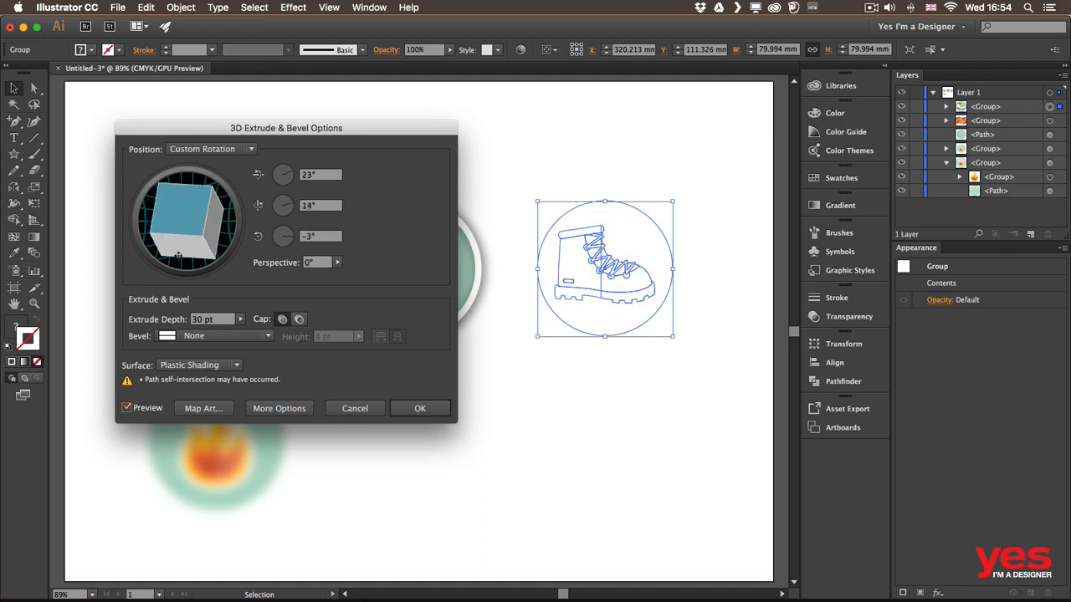
click(432, 412)
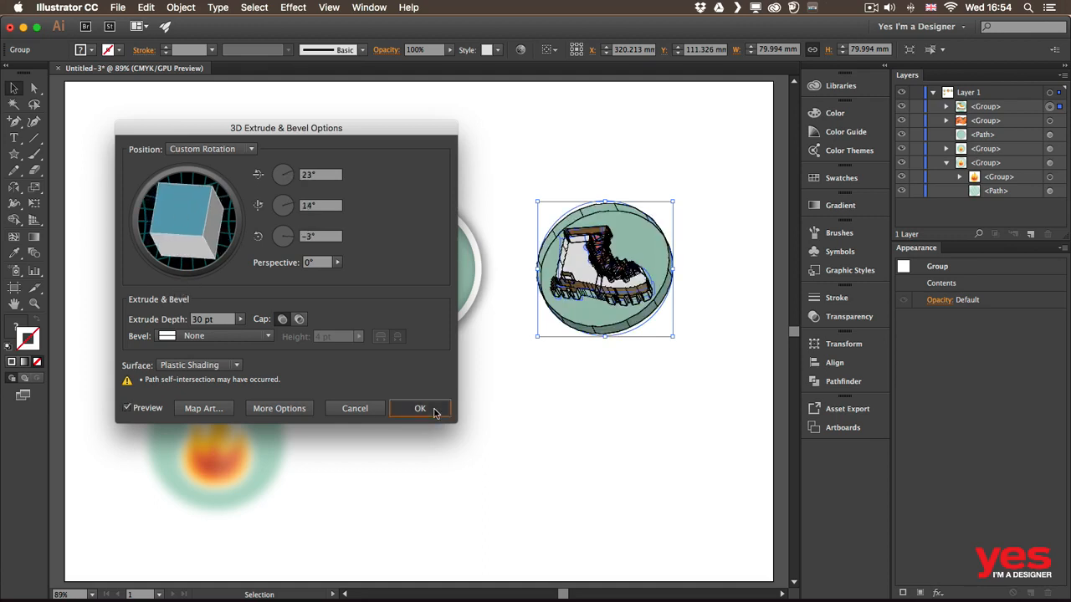
click(632, 384)
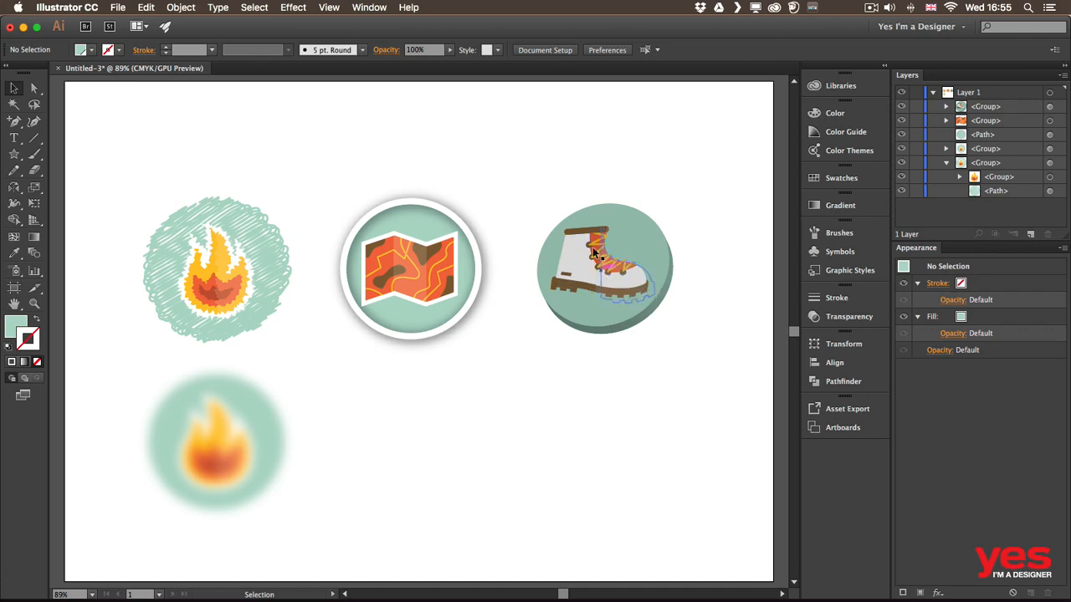
Save the boot group's 3D Extrude & Bevel appearance as a new graphic style and deselect the group.
click(615, 281)
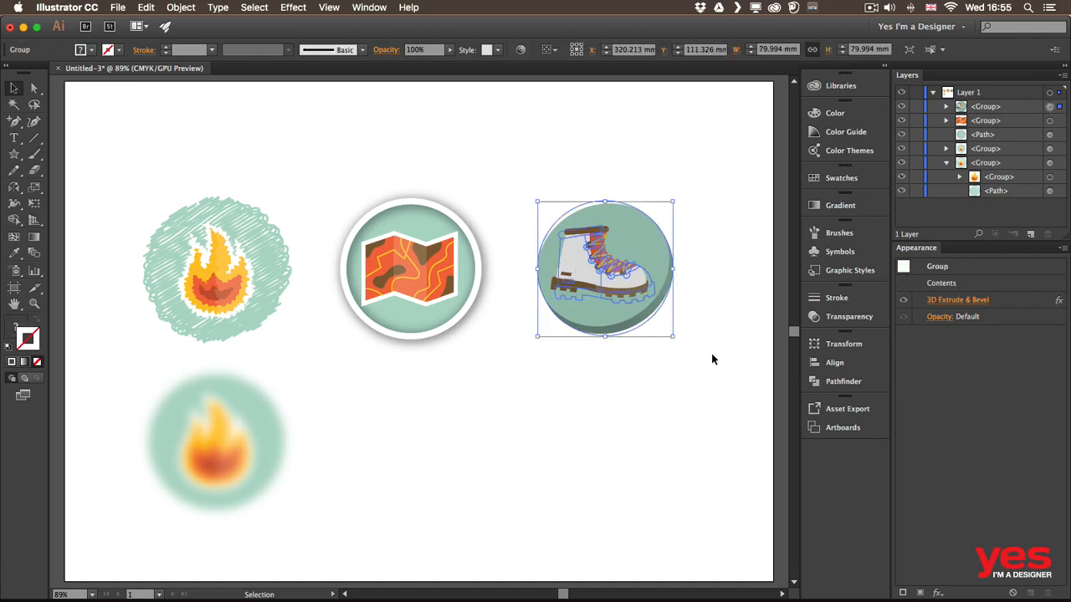
click(827, 272)
click(759, 463)
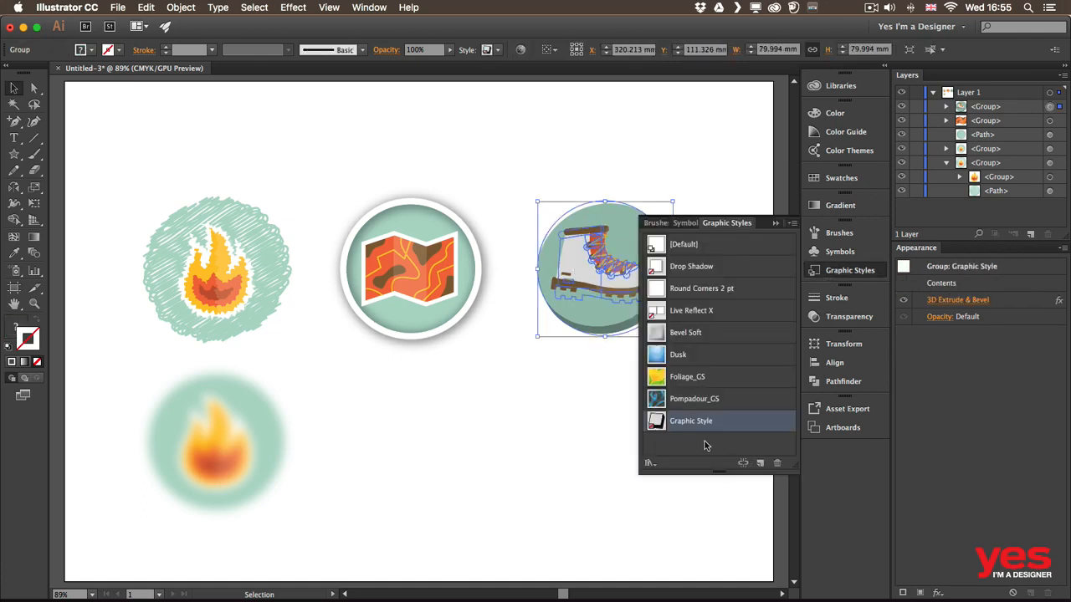
click(525, 500)
Try the saved graphic style on the scribbled flame icon, undo it and close the Graphic Styles panel.
drag(368, 370, 464, 192)
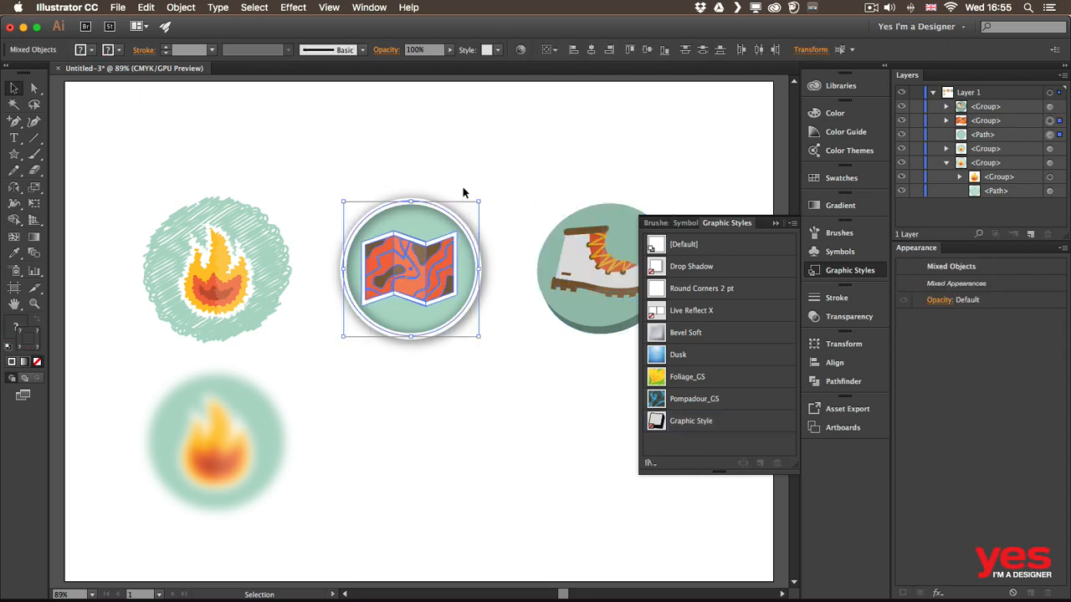
click(463, 192)
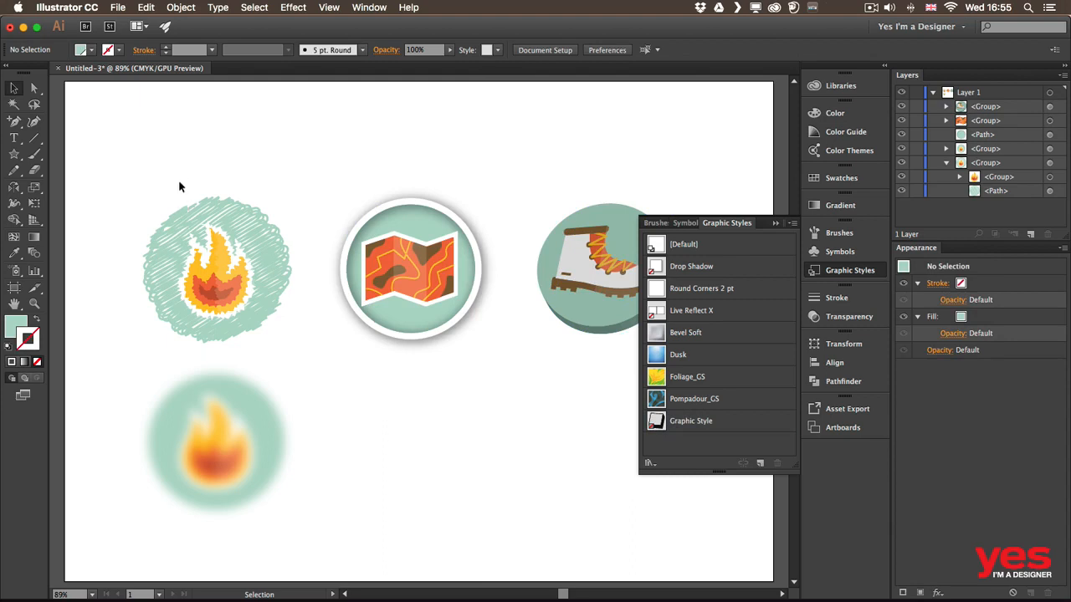
drag(179, 185, 265, 303)
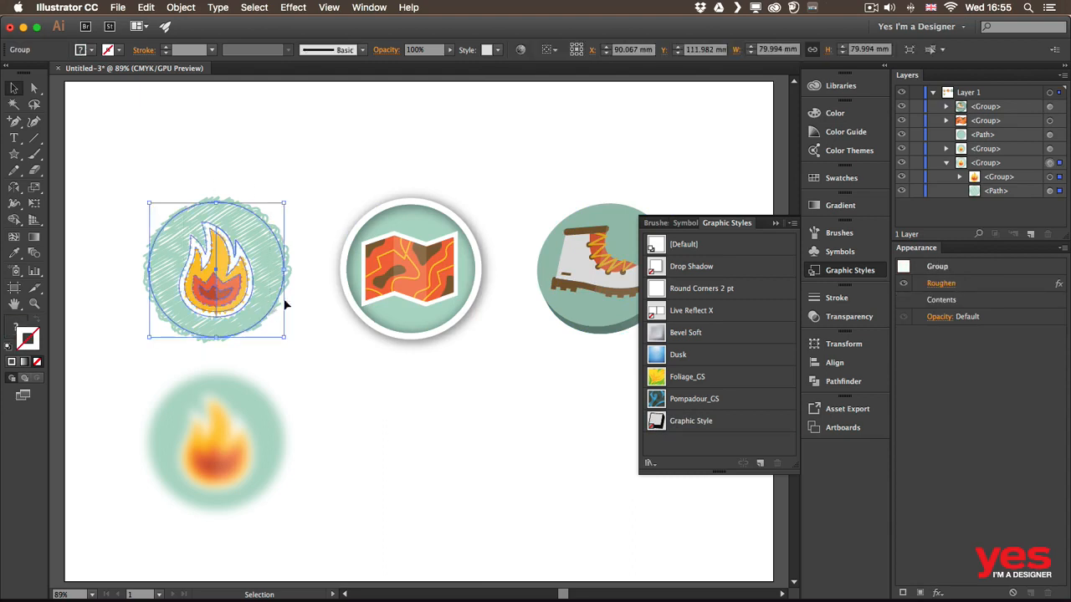
click(750, 423)
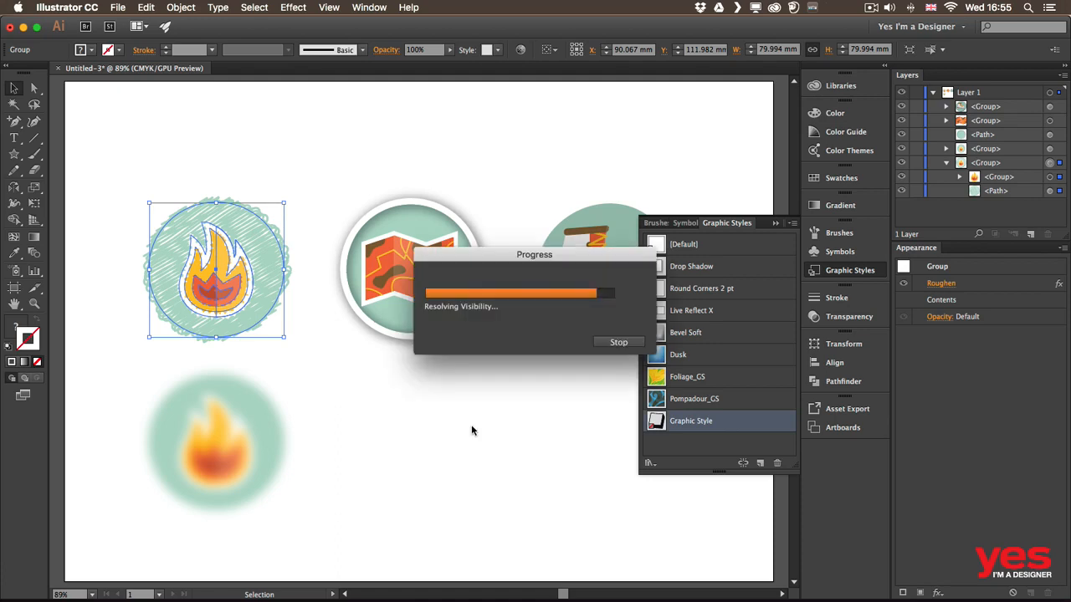
click(349, 435)
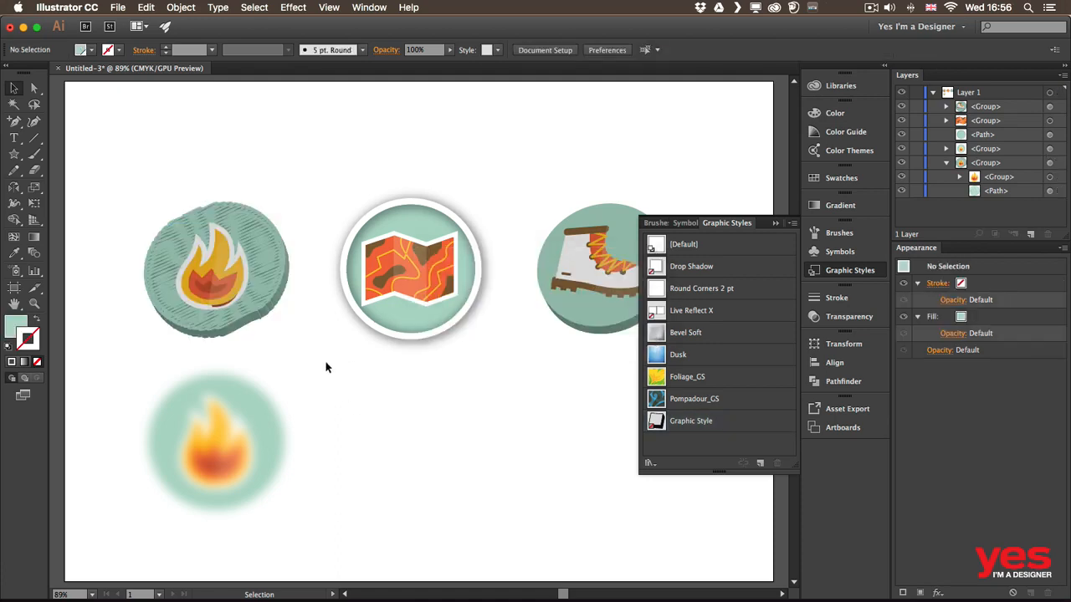
click(277, 290)
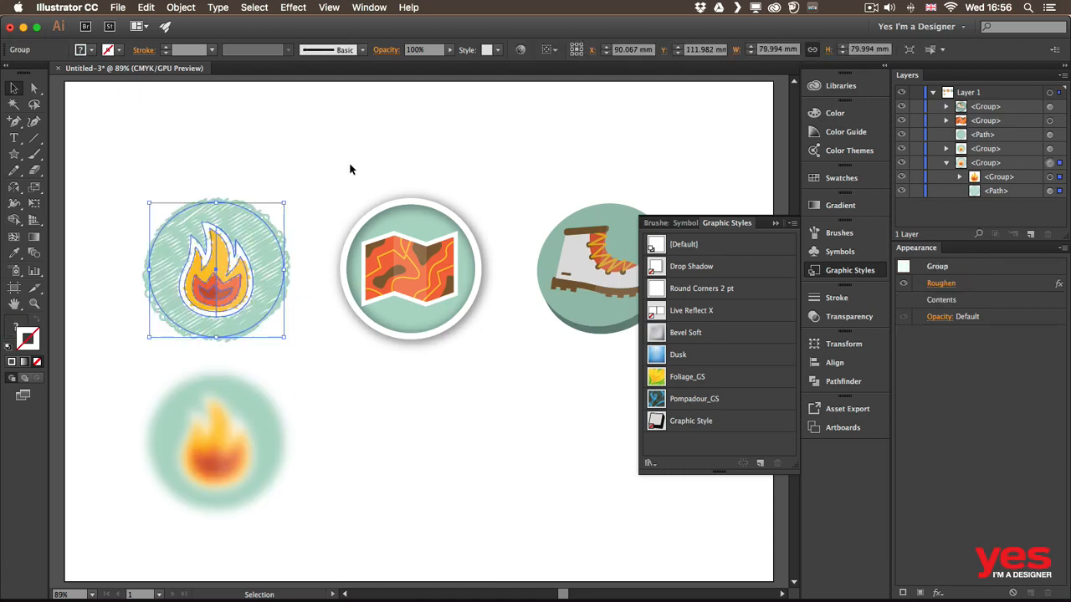
click(393, 148)
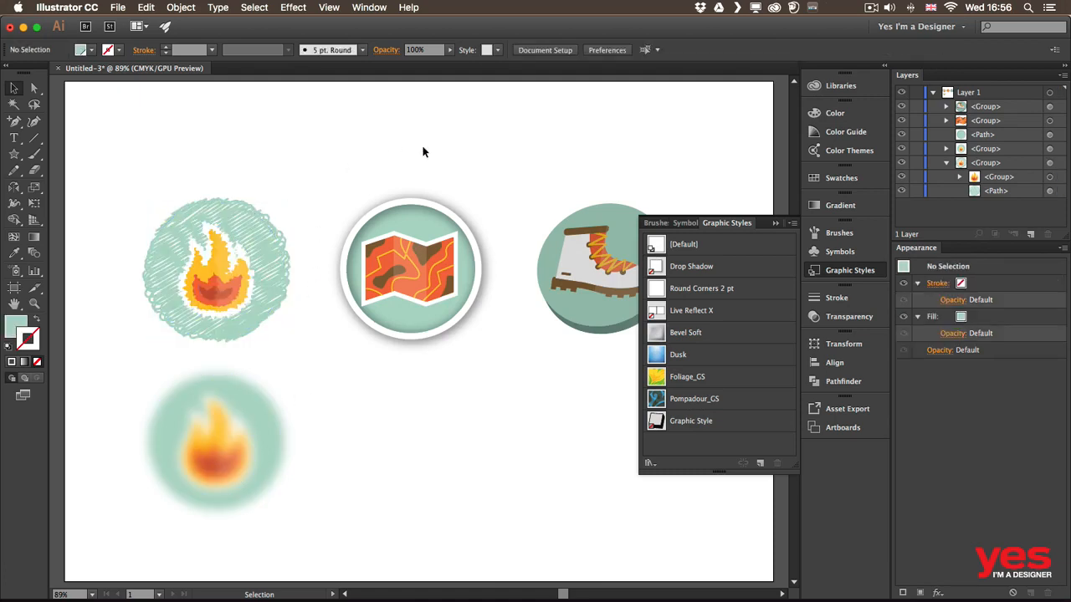
click(850, 271)
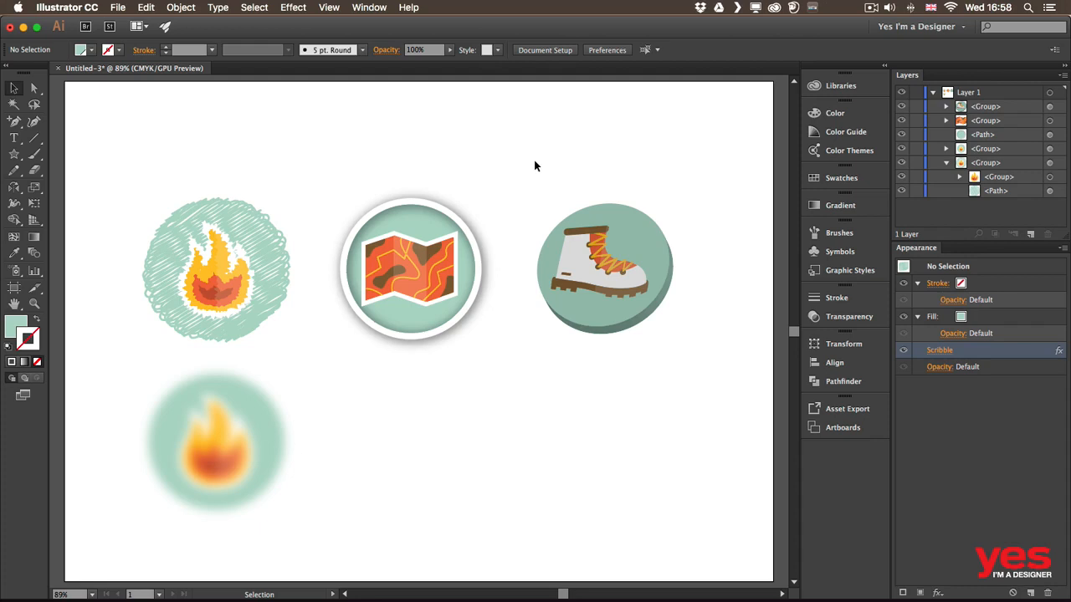
Expand the appearance of the circle behind the map into editable artwork and deselect it.
click(443, 215)
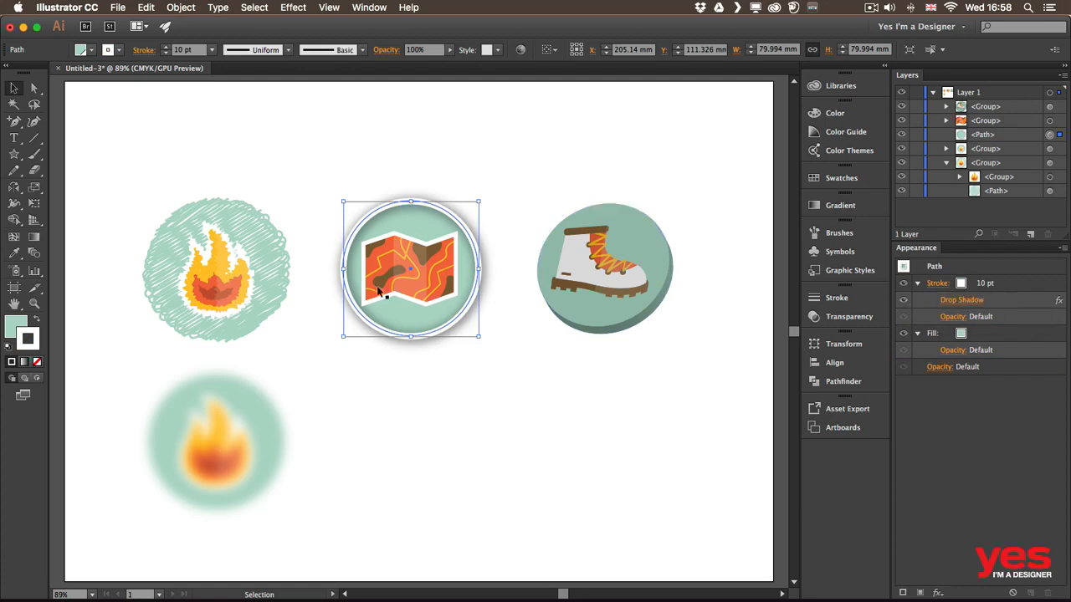
click(185, 11)
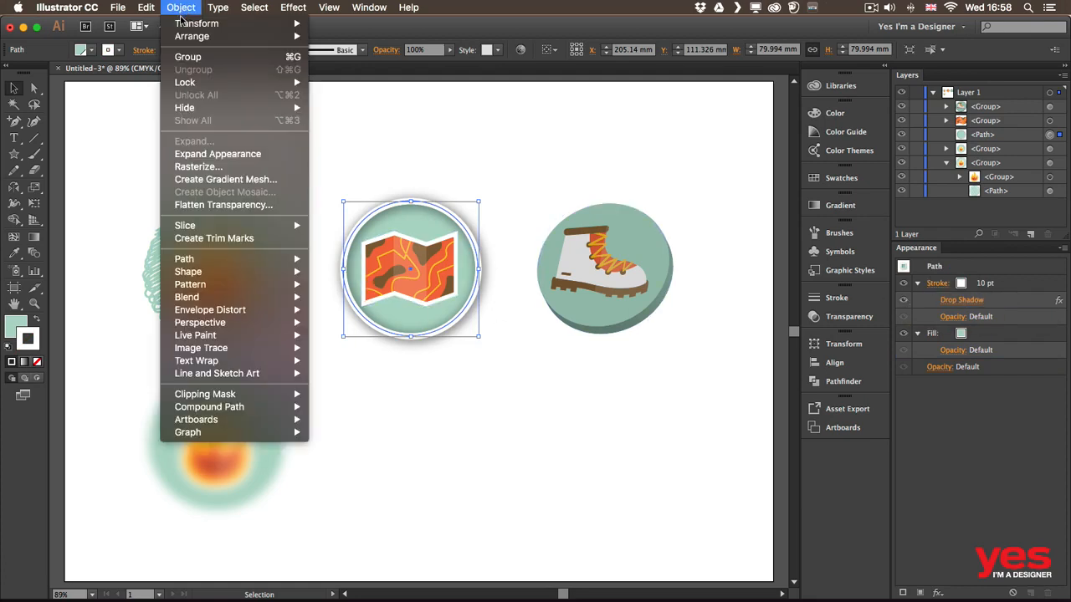
click(235, 156)
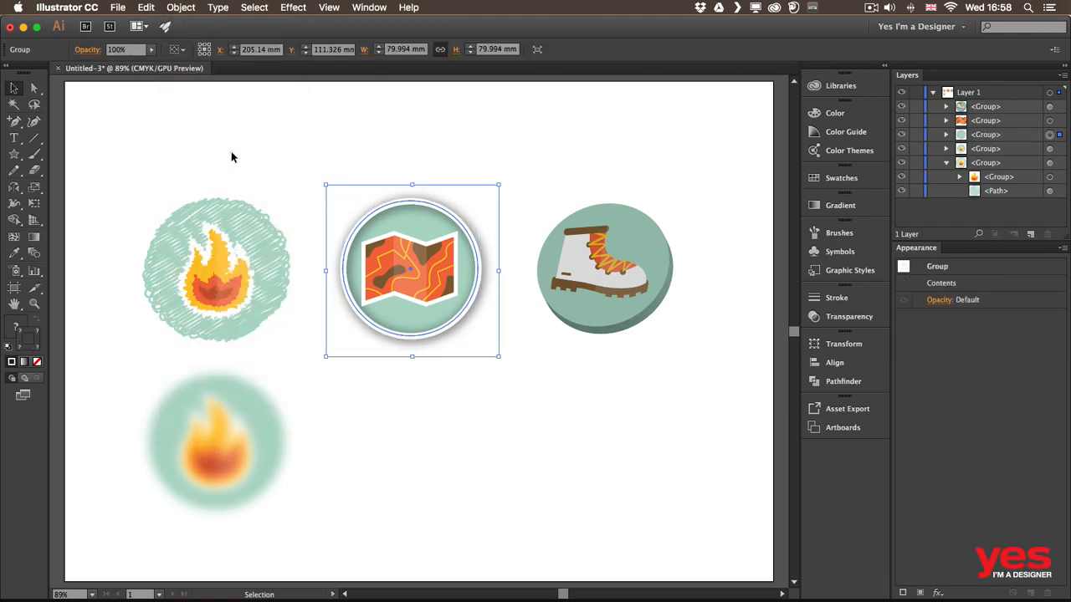
click(585, 175)
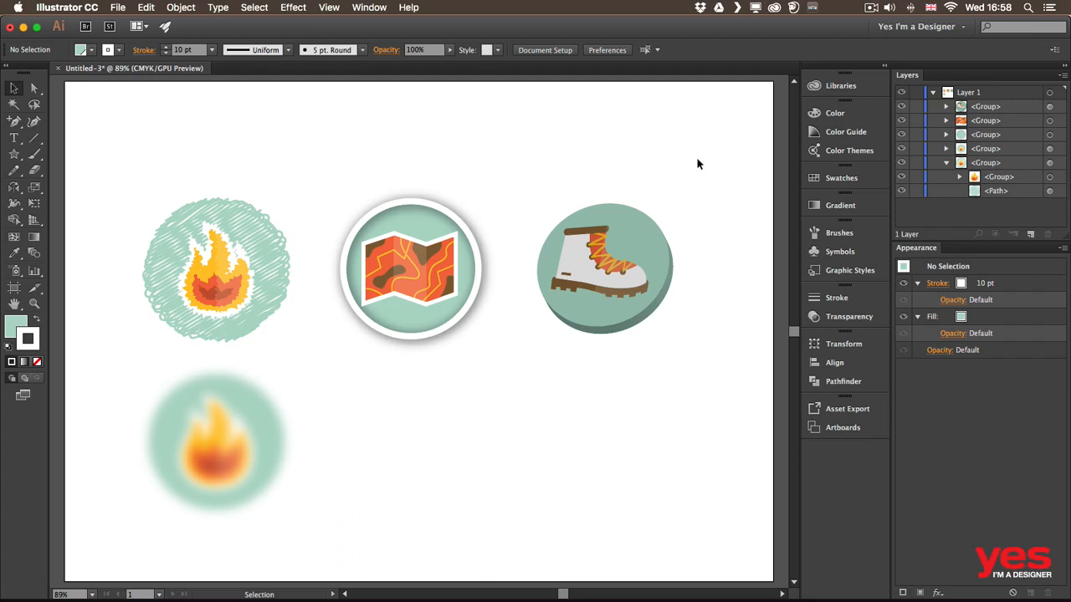
Reveal the contents of the map circle's expanded group in the layers and check its stroke-and-shadow subgroup by hiding and showing it.
click(945, 134)
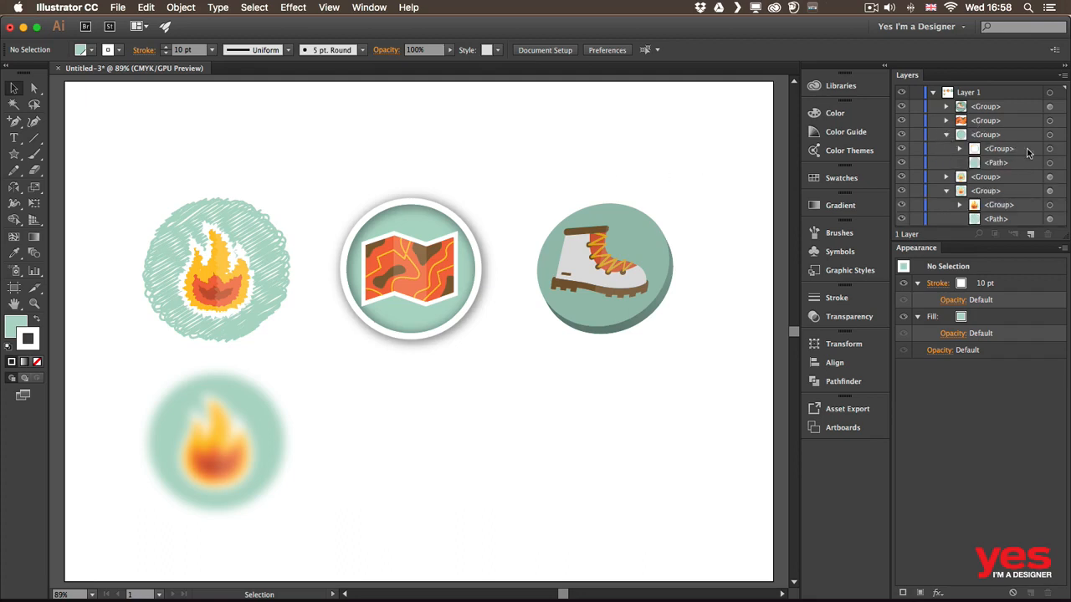
click(902, 149)
click(901, 149)
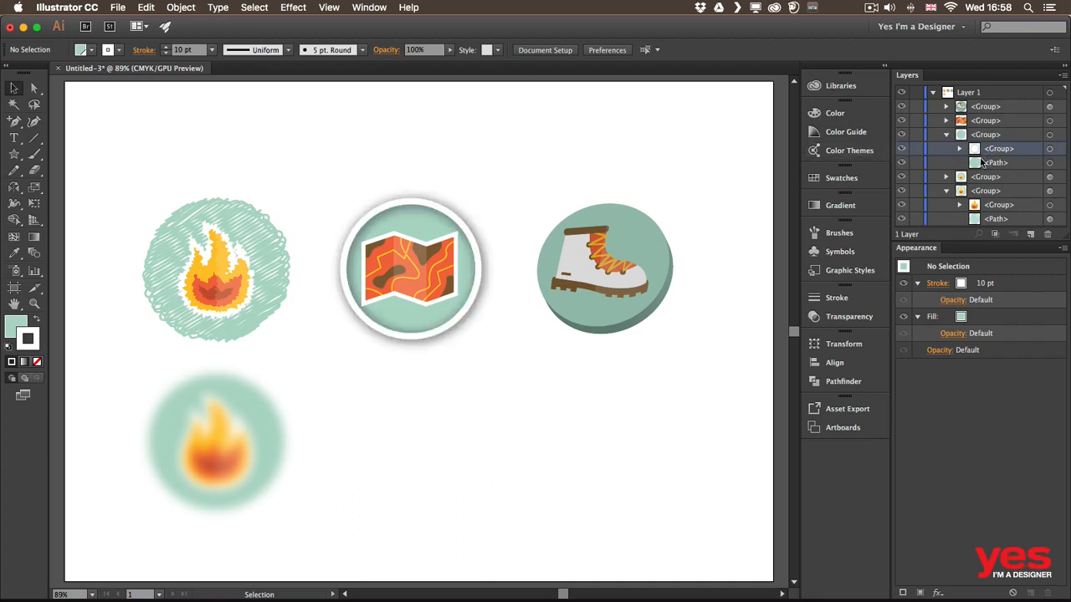
Reveal the contents of the map circle's stroke-and-shadow subgroup and check the stroke and shadow objects by hiding and showing each one.
click(961, 149)
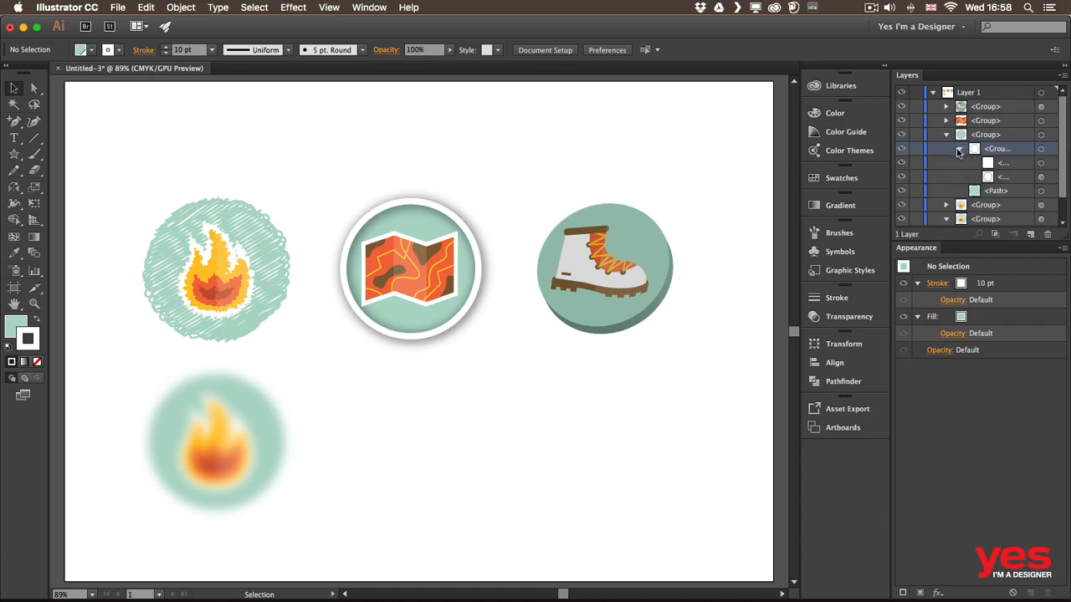
click(901, 164)
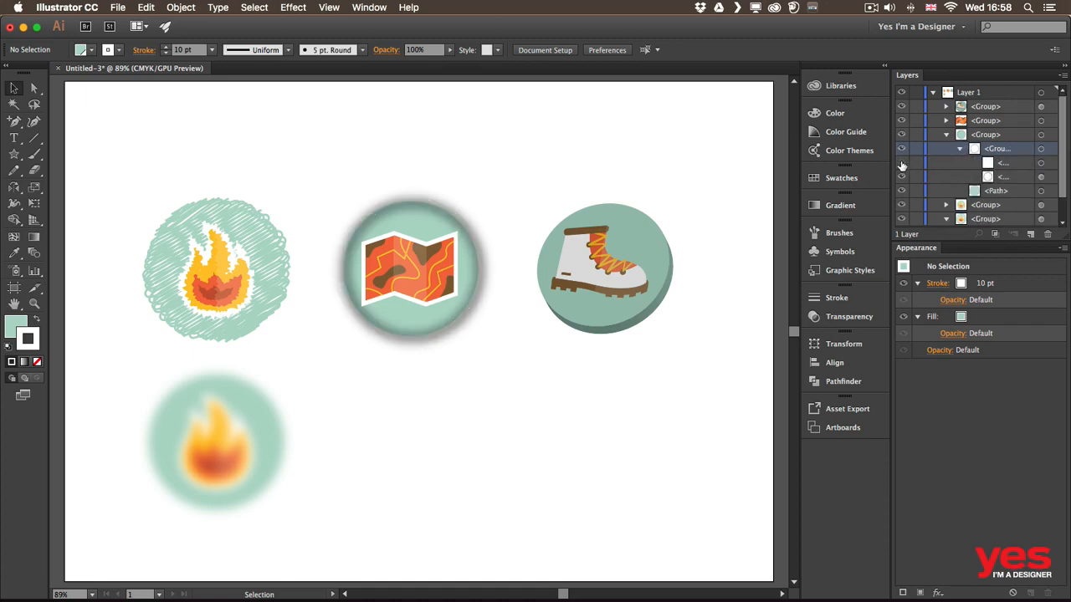
click(901, 163)
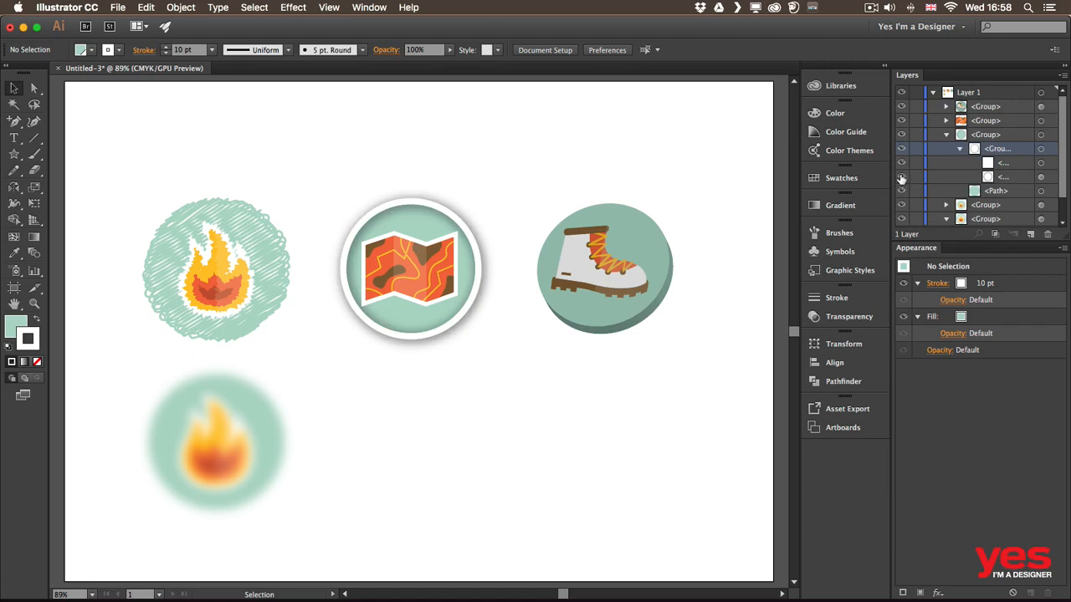
click(901, 178)
click(901, 177)
Nudge the map circle's expanded shadow image around to about X 209.2 mm, Y 122.5 mm, below and right of the ring, and deselect it.
click(1041, 163)
click(1041, 176)
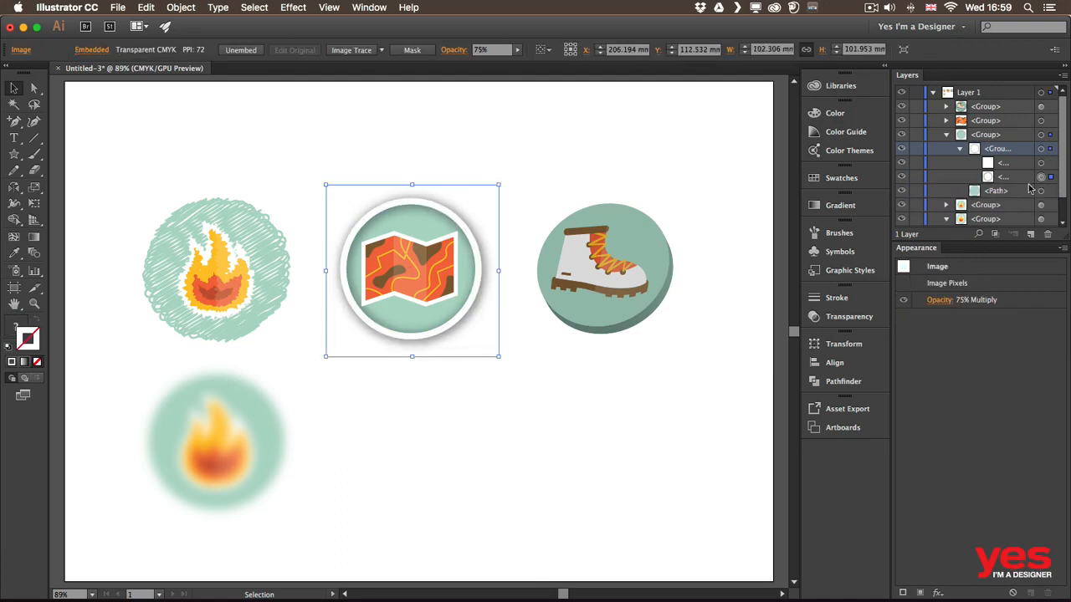
key(Right)
key(Right)
key(Right)
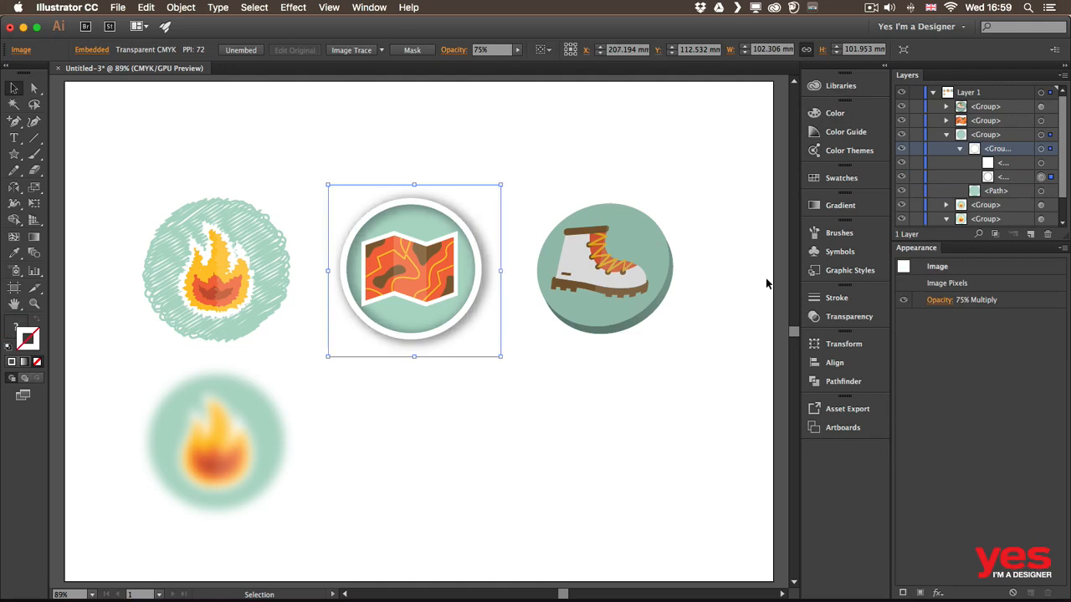
key(Down)
key(Down)
key(Left)
key(Left)
key(Down)
key(Down)
key(Down)
key(Down)
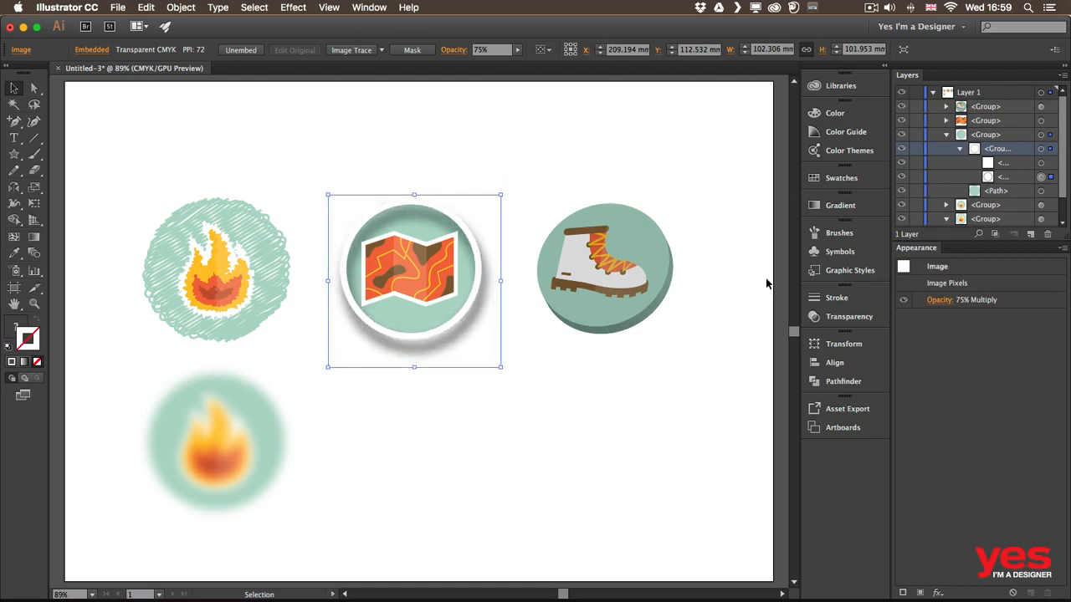
key(Left)
key(Left)
key(Up)
key(Up)
key(Up)
key(Up)
key(Up)
key(Up)
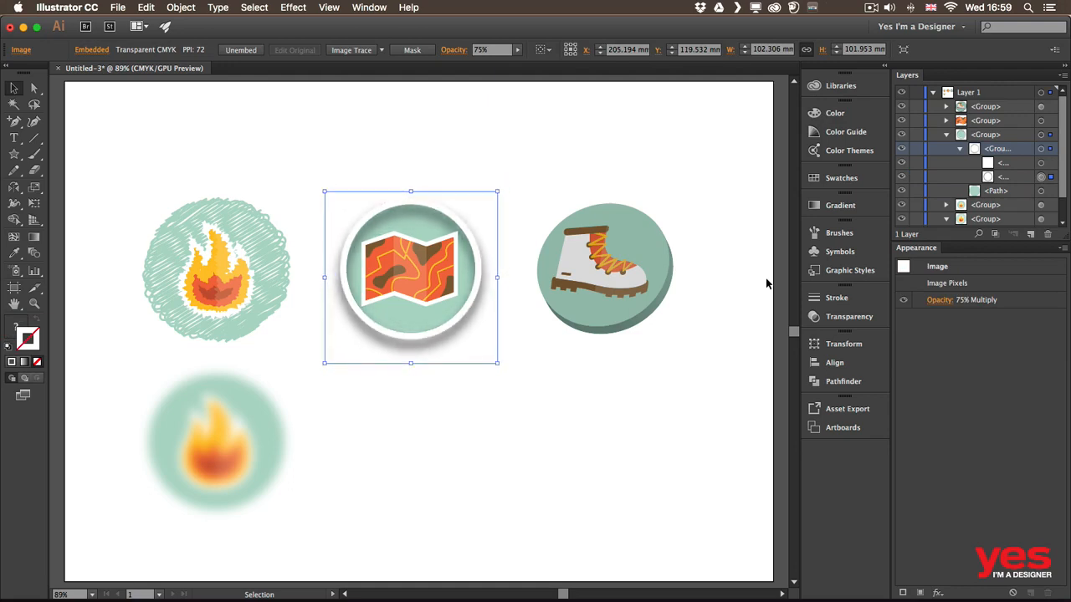
key(Right)
key(Right)
key(Right)
key(Right)
key(Right)
key(Right)
key(Down)
key(Down)
key(Down)
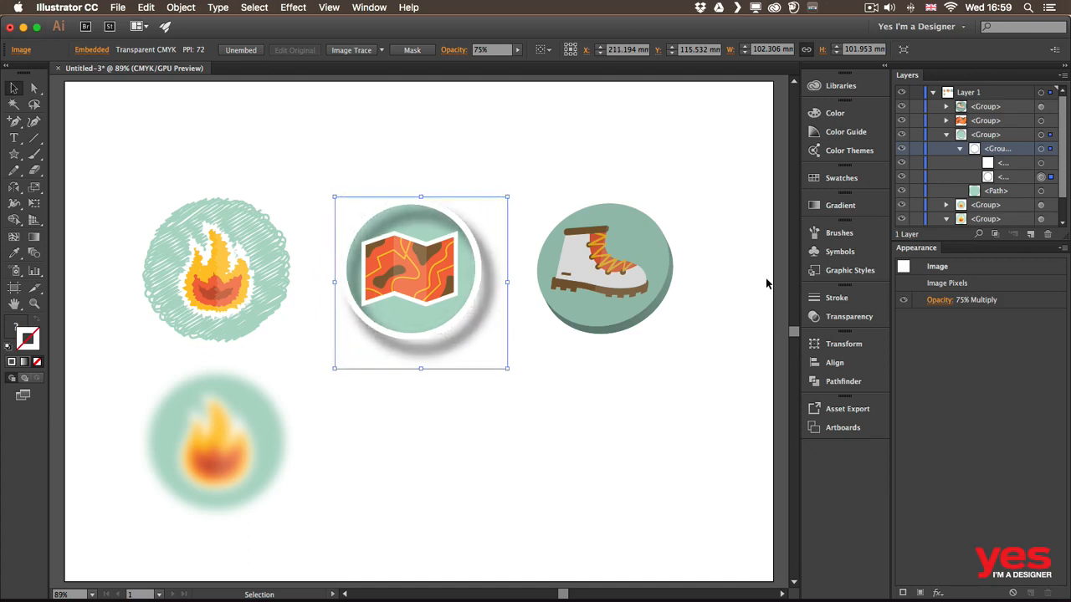
key(Left)
key(Left)
key(Down)
key(Down)
key(Down)
key(Down)
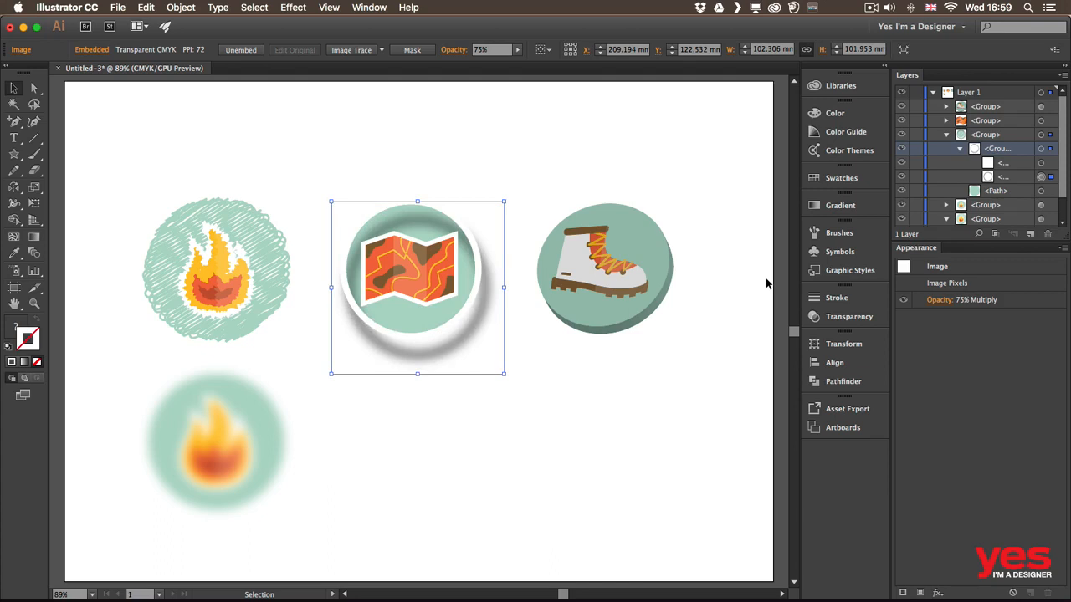
click(560, 382)
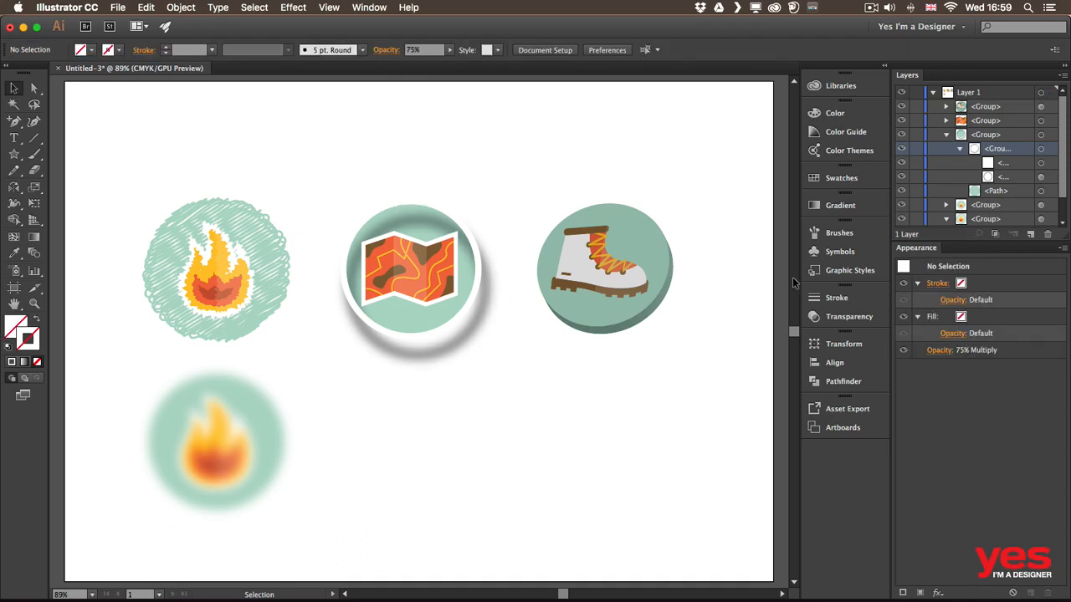
Reselect the map circle's shadow image and stretch it downward to a height of about 114 mm, keeping its width.
click(1041, 176)
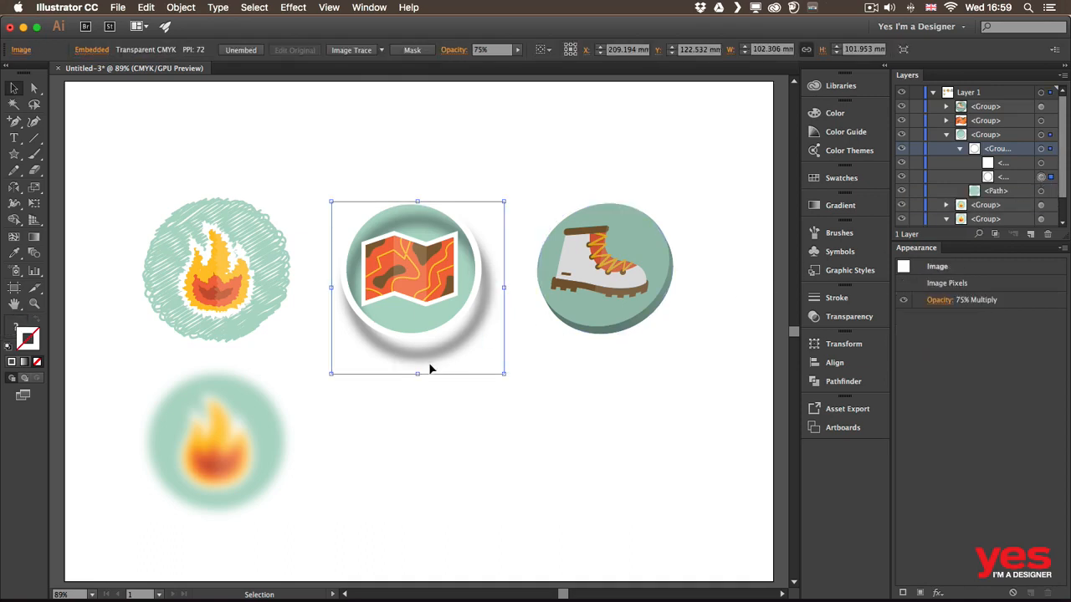
drag(417, 374, 414, 400)
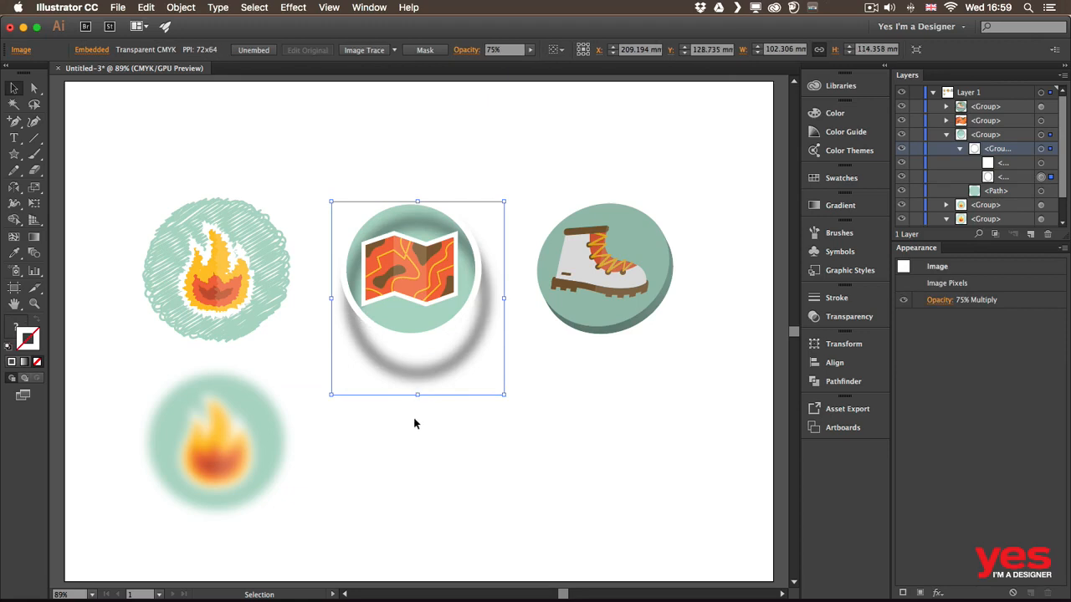